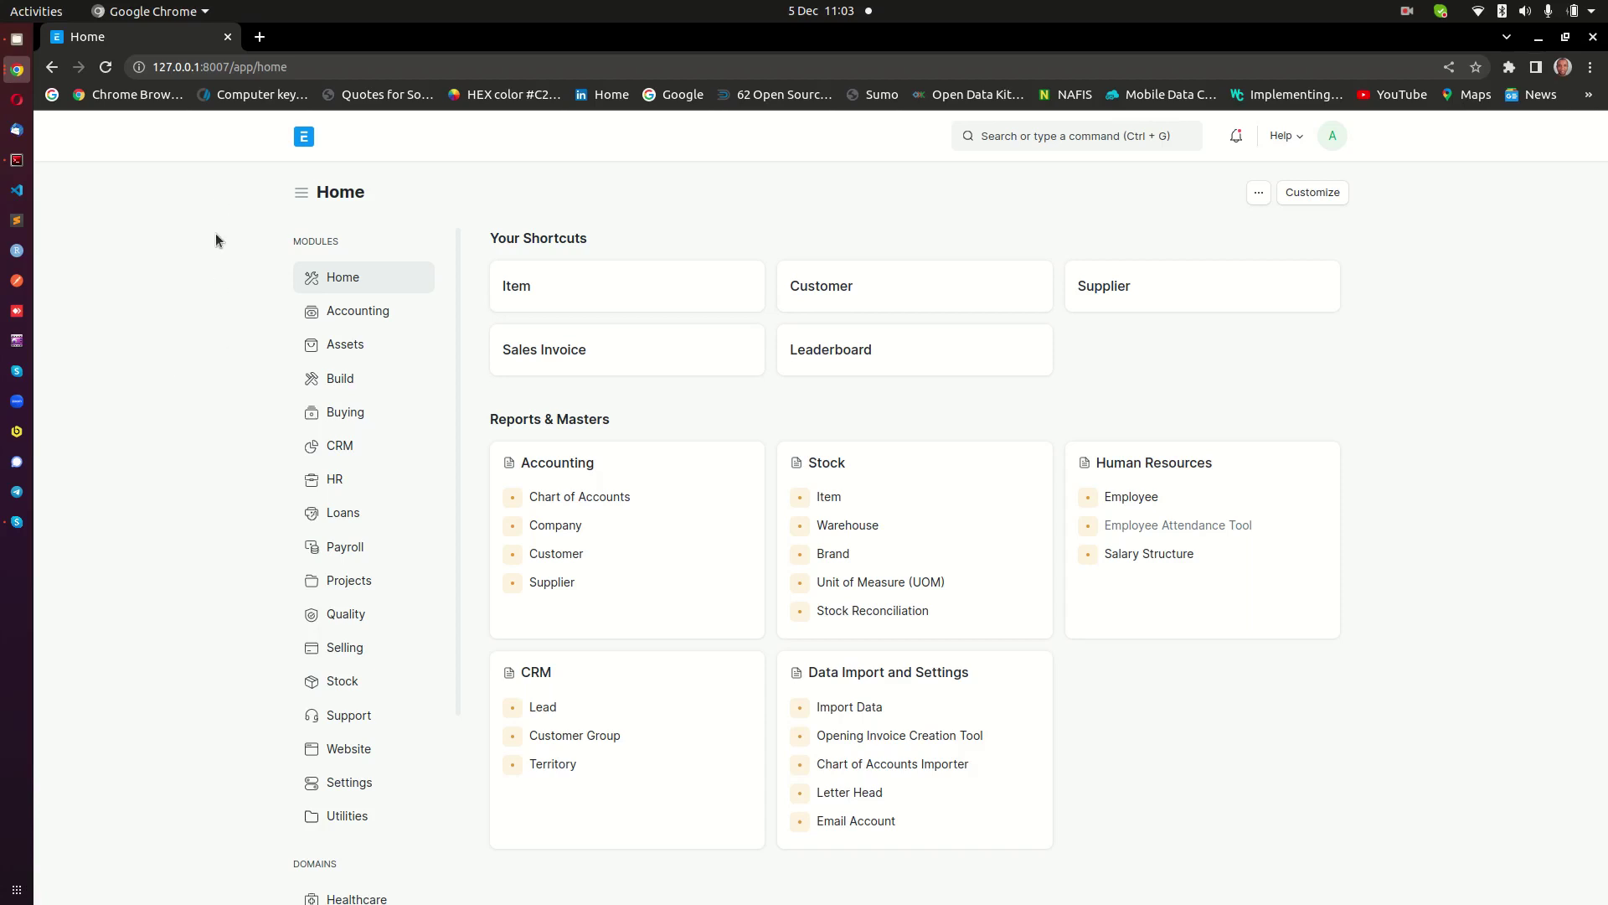
Open the Buying workspace and scroll down to its Reports & Masters section
click(331, 413)
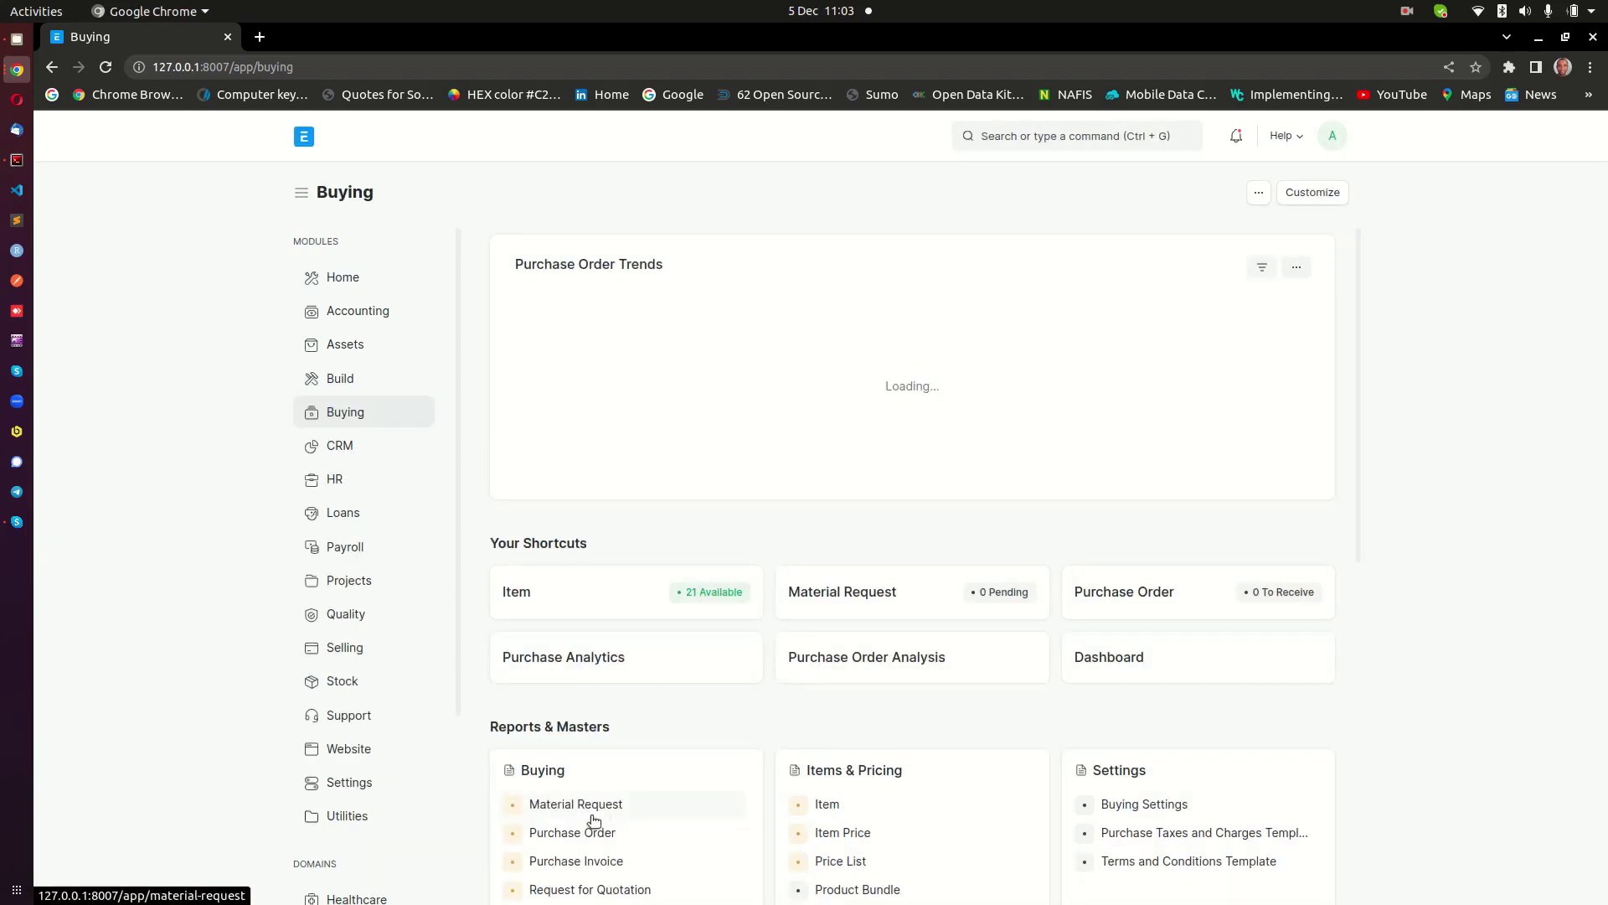
scroll(653, 792, down, 2)
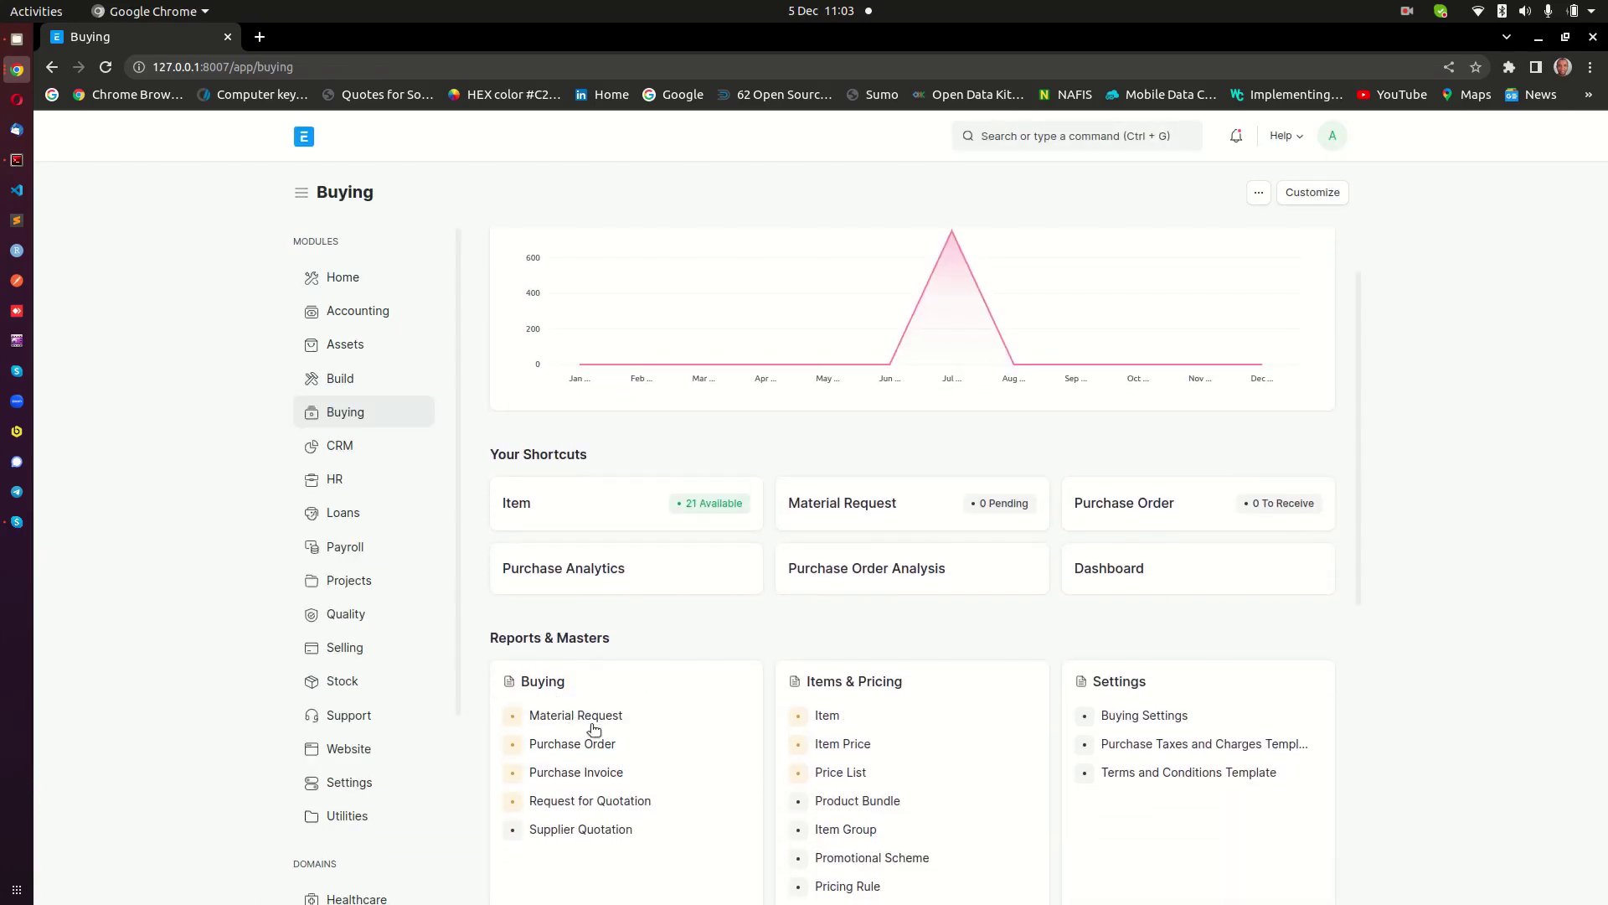
click(569, 773)
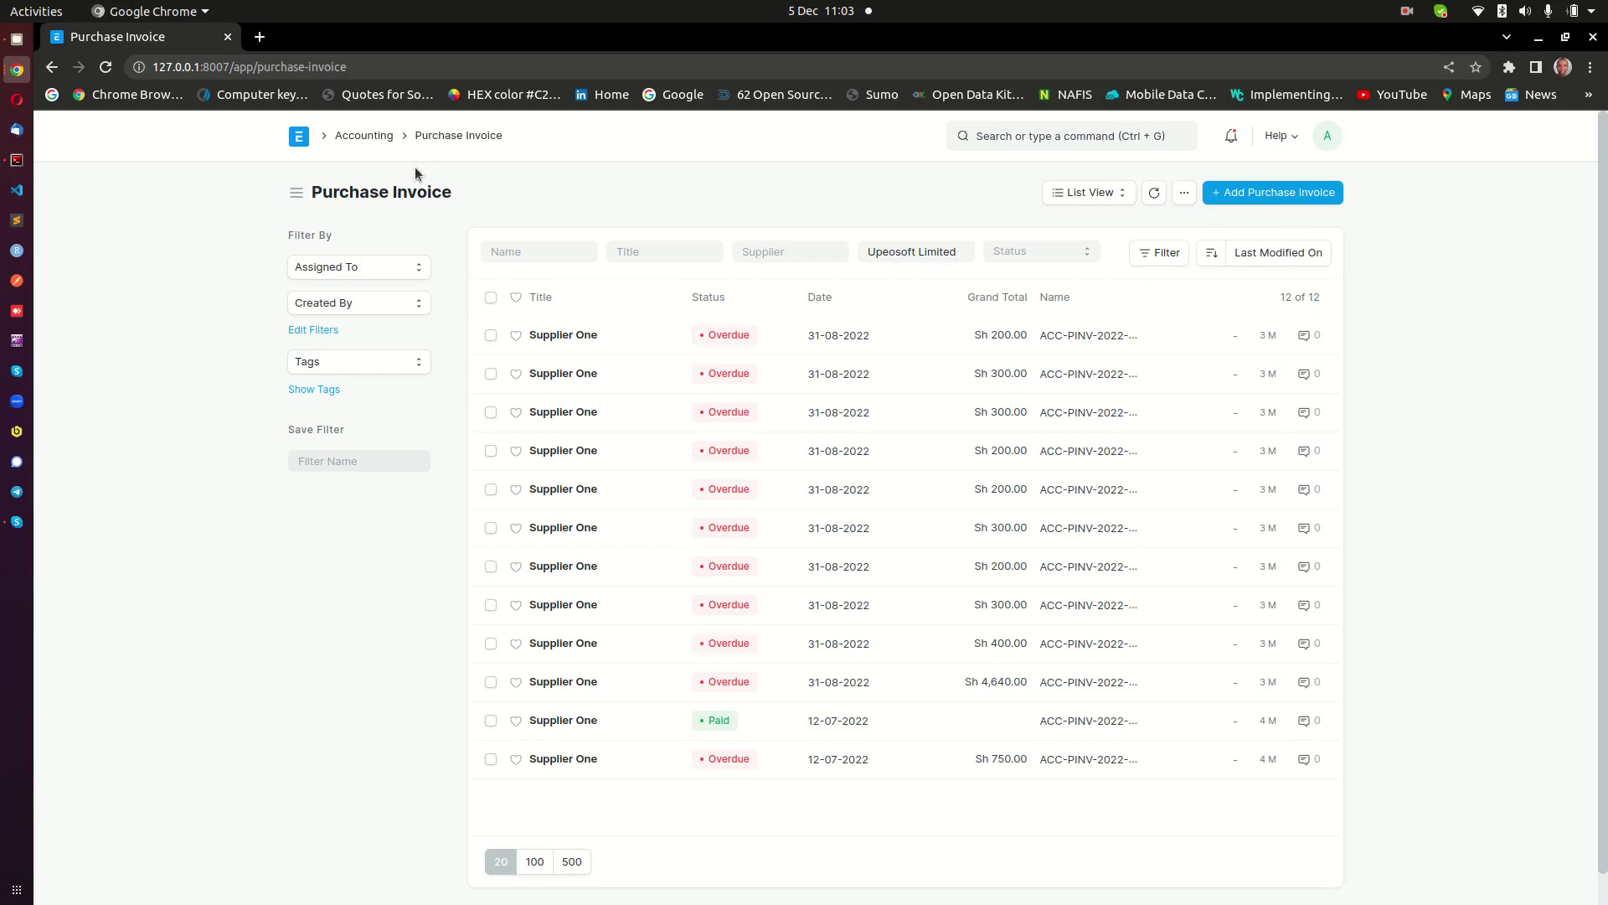
click(292, 134)
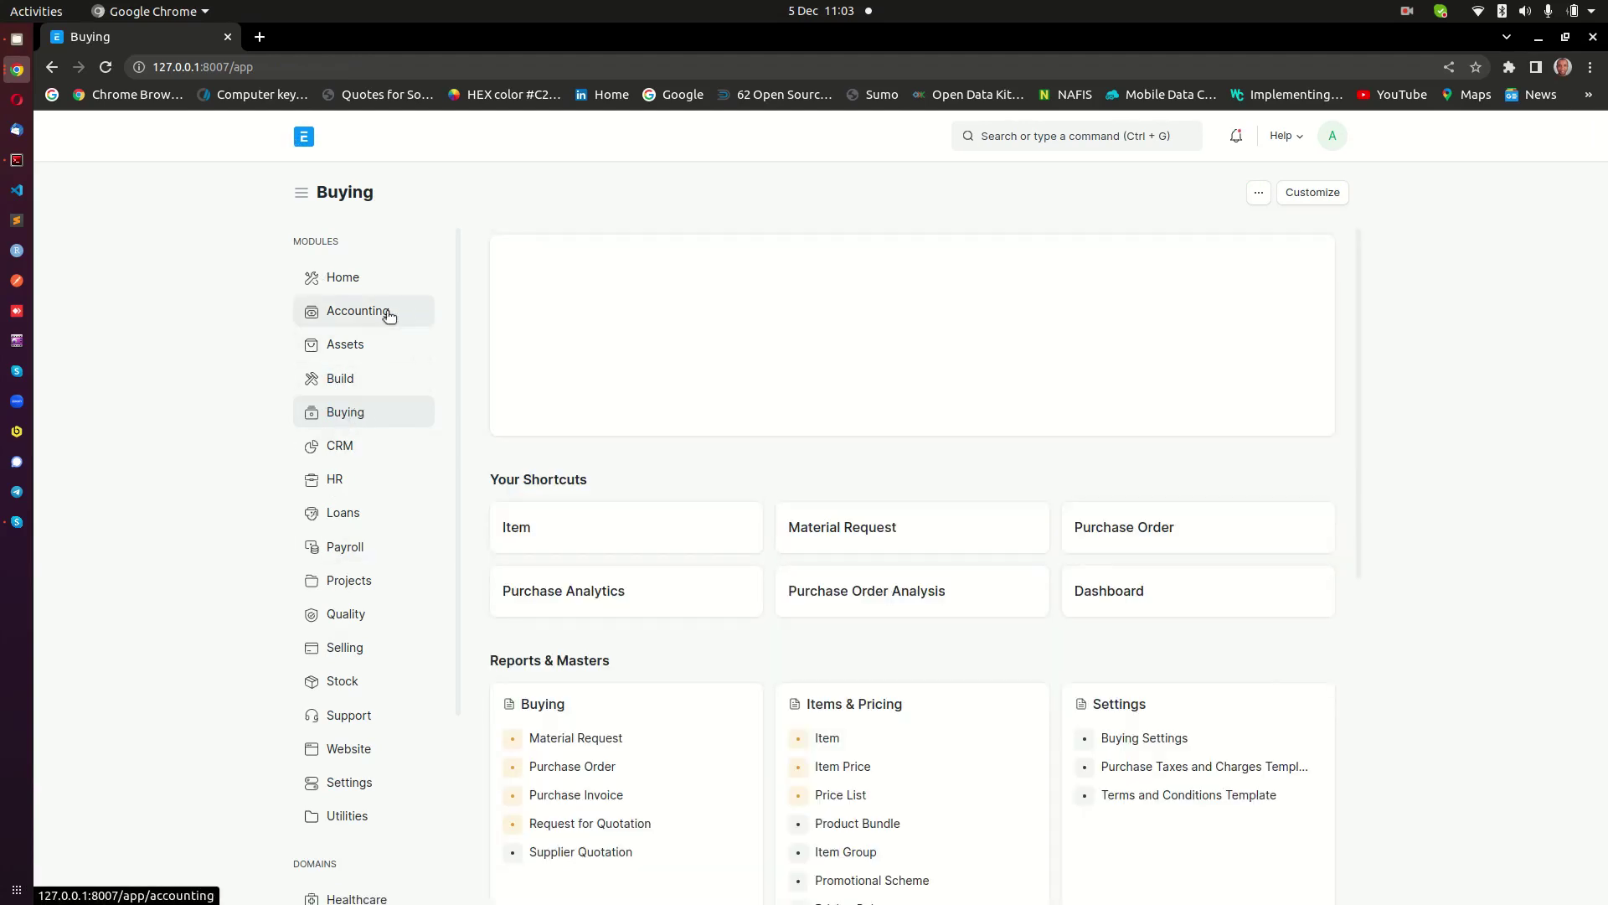
Go Home and search 'purchasein' to open the Purchase Invoice list
click(349, 282)
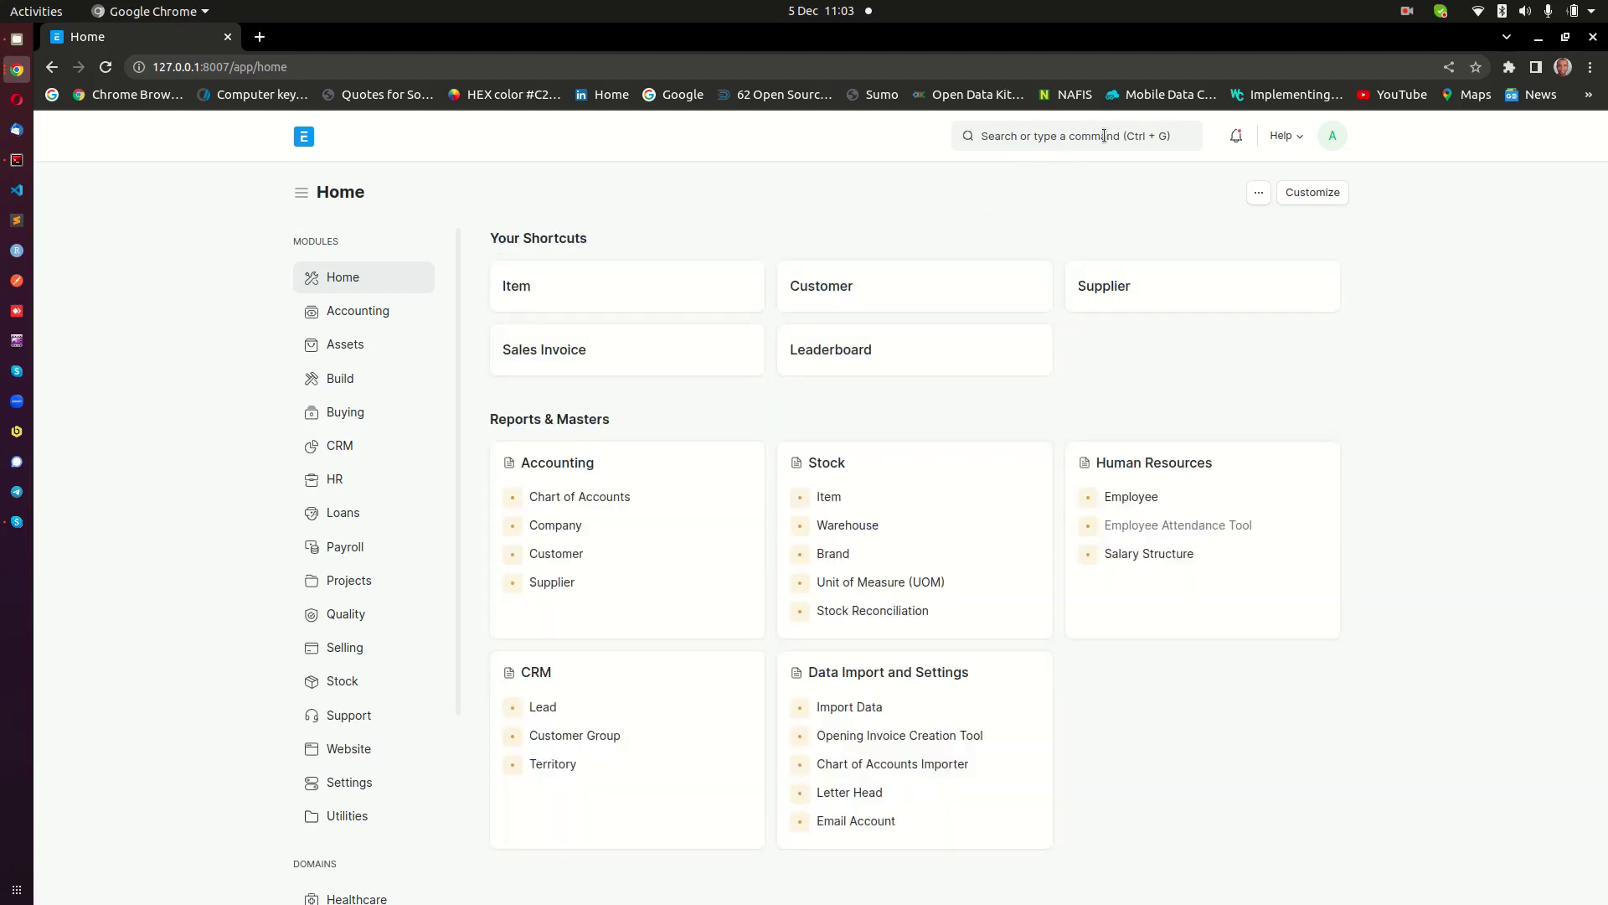
click(1104, 135)
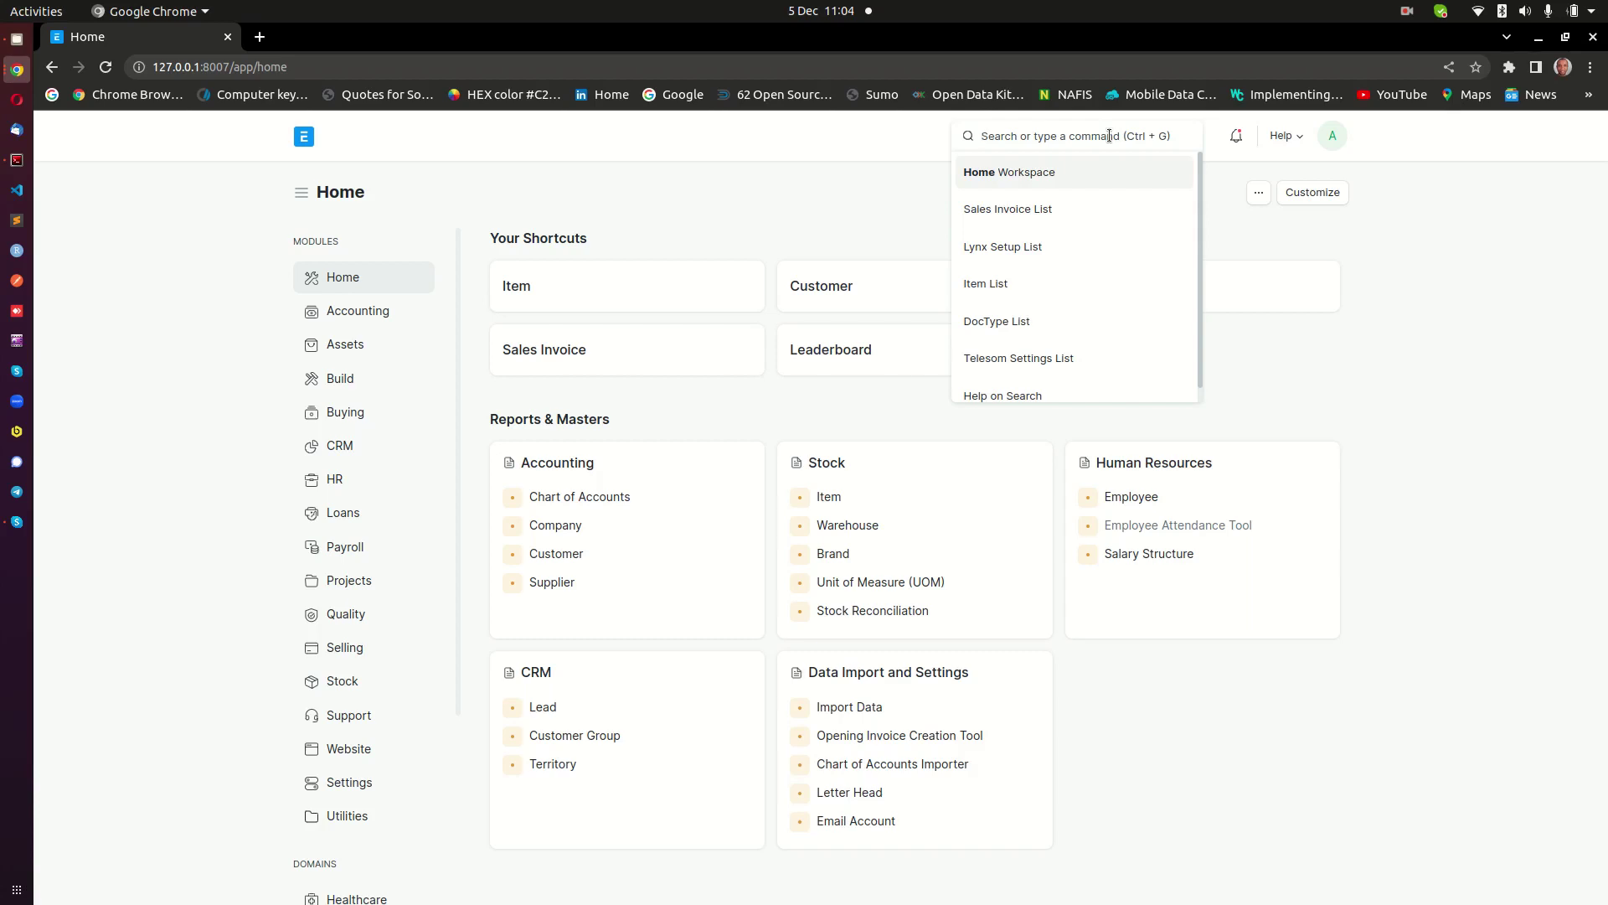
text(purh)
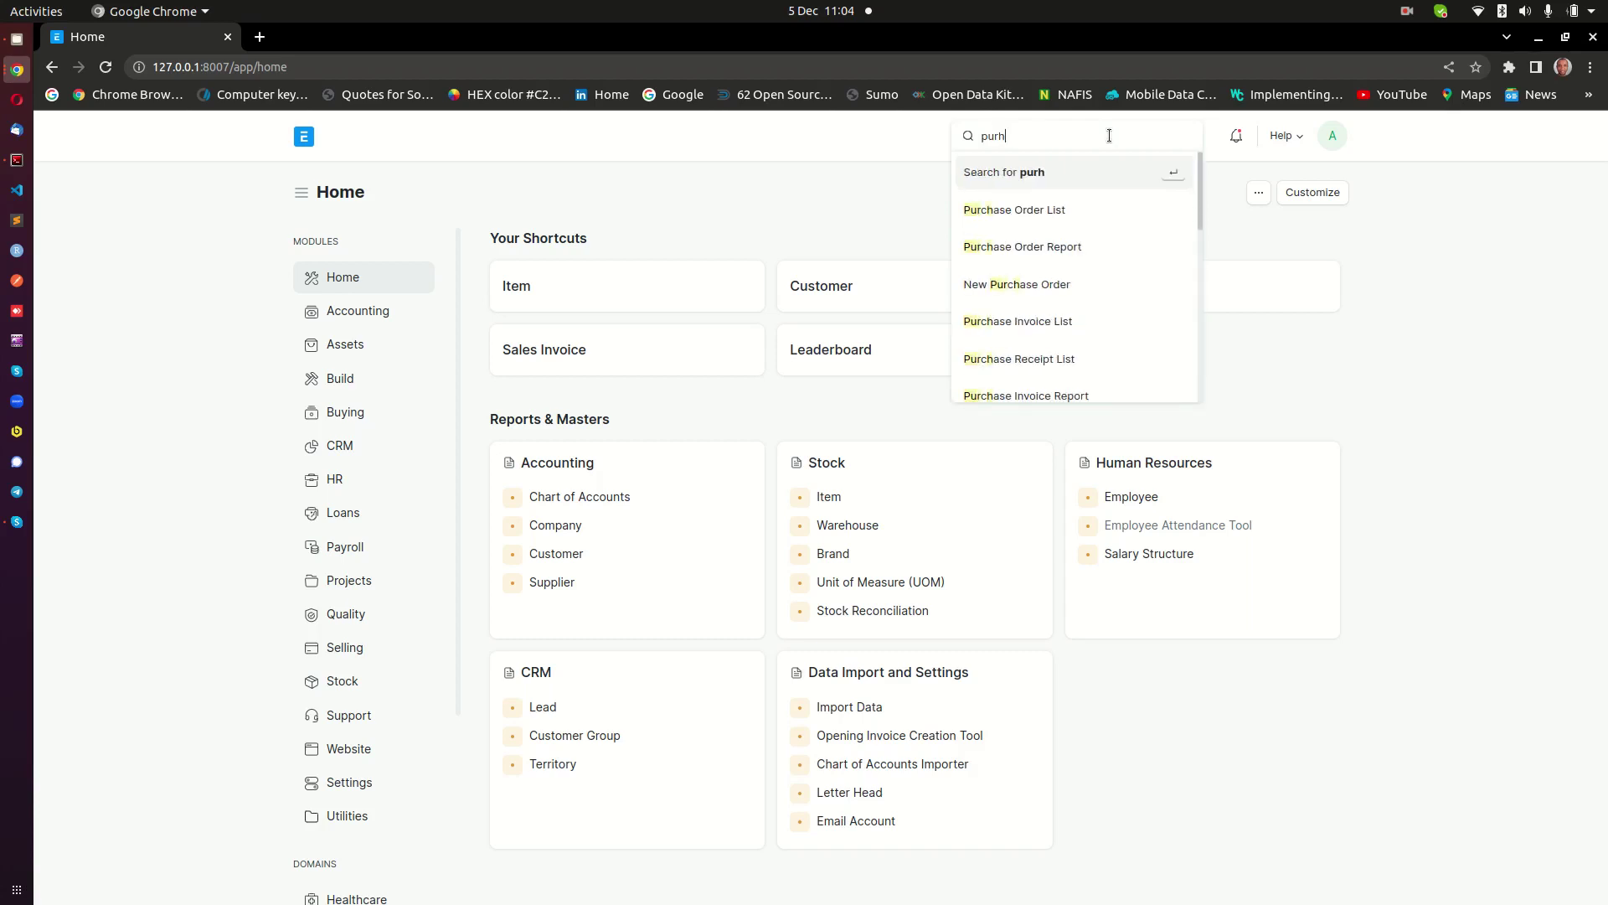
key(BackSpace)
text(chasein)
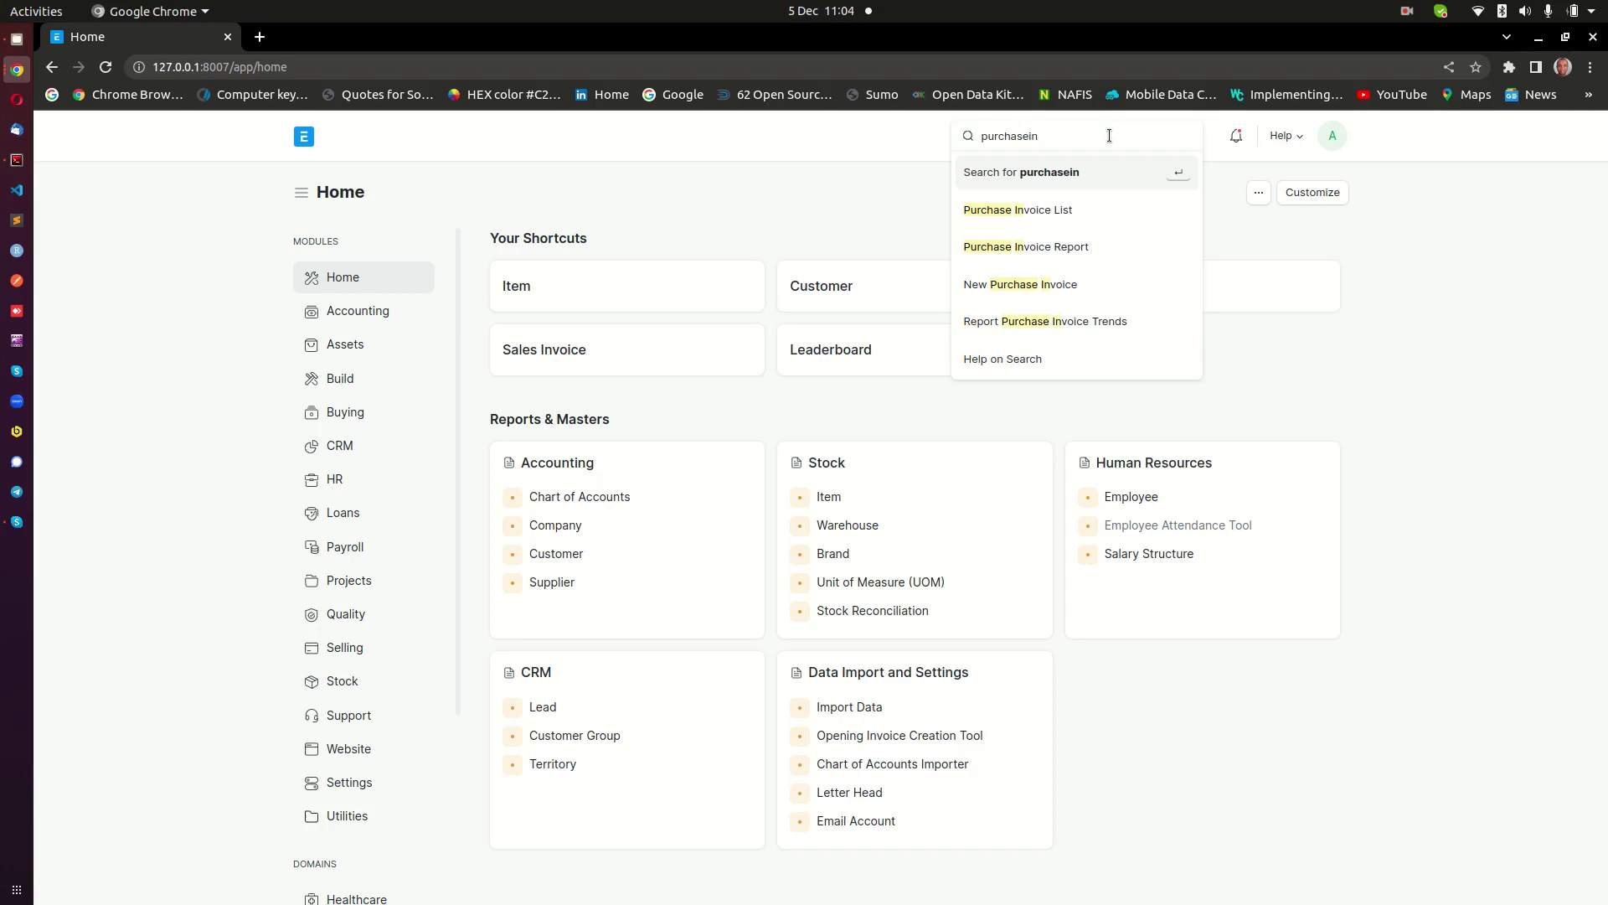
click(995, 211)
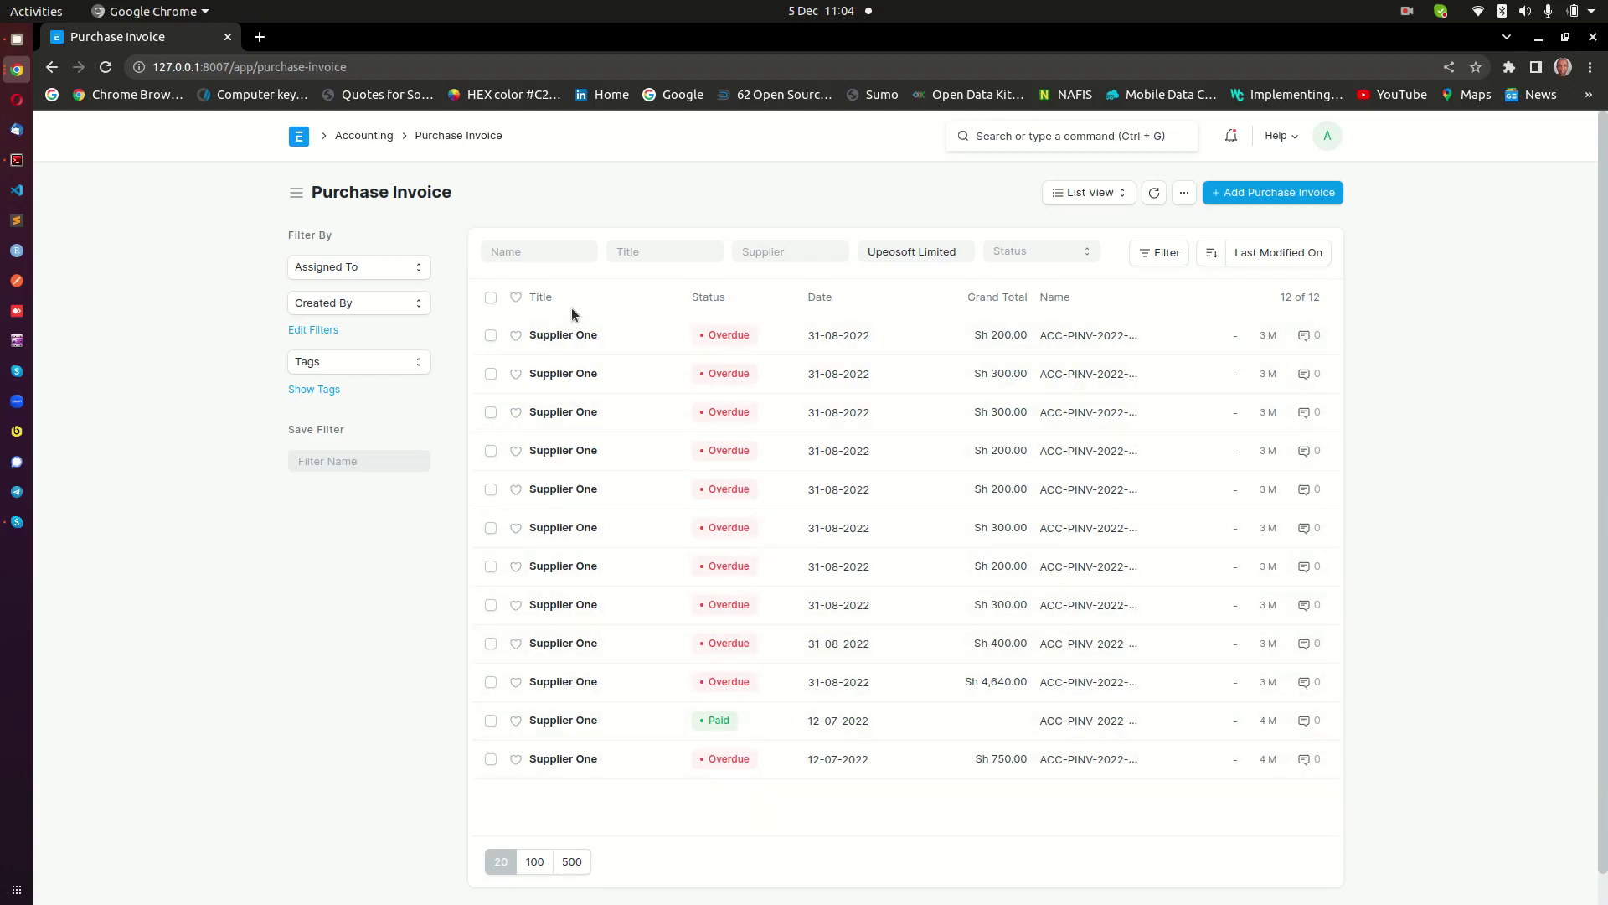
Create a new purchase invoice and pick Supplier One after searching 'one'
click(1294, 192)
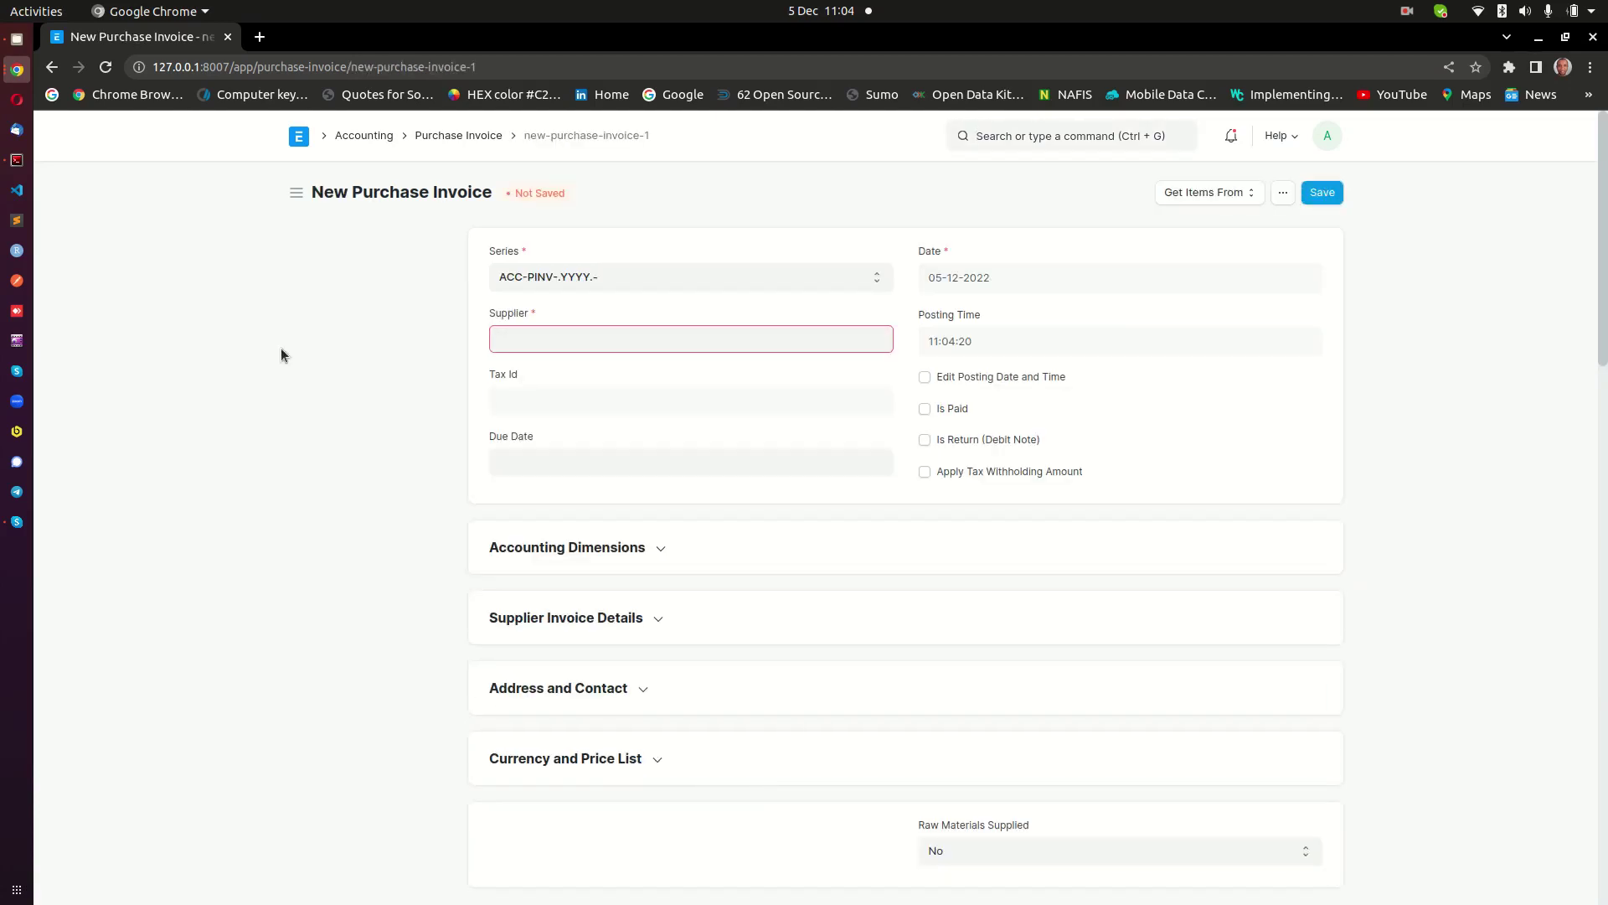
click(615, 336)
click(614, 337)
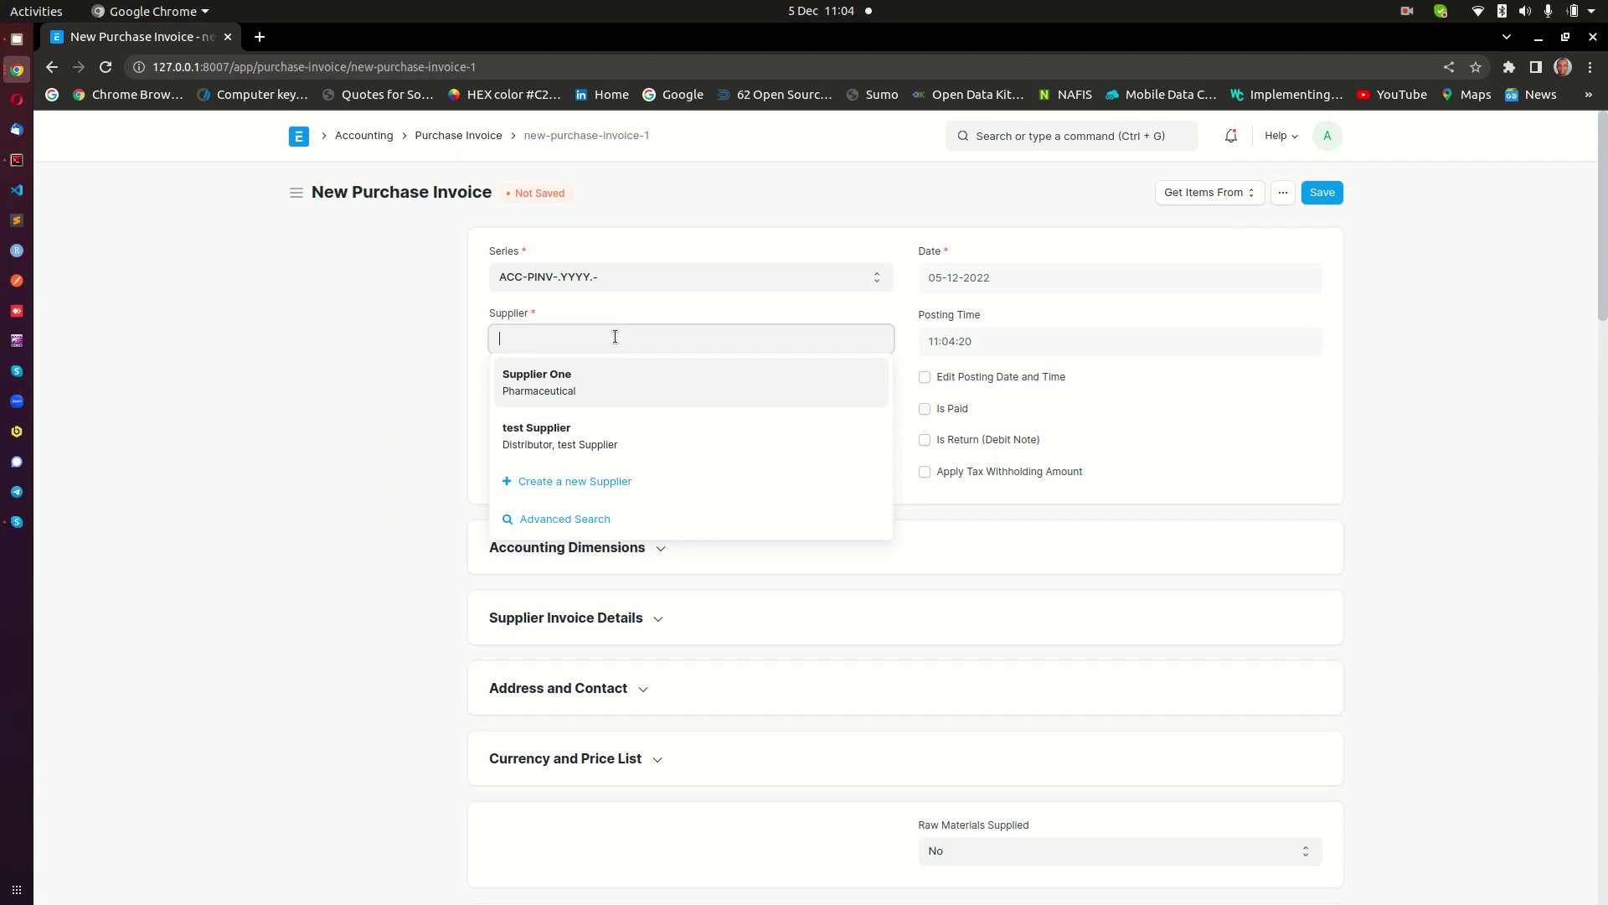
text(one)
click(546, 386)
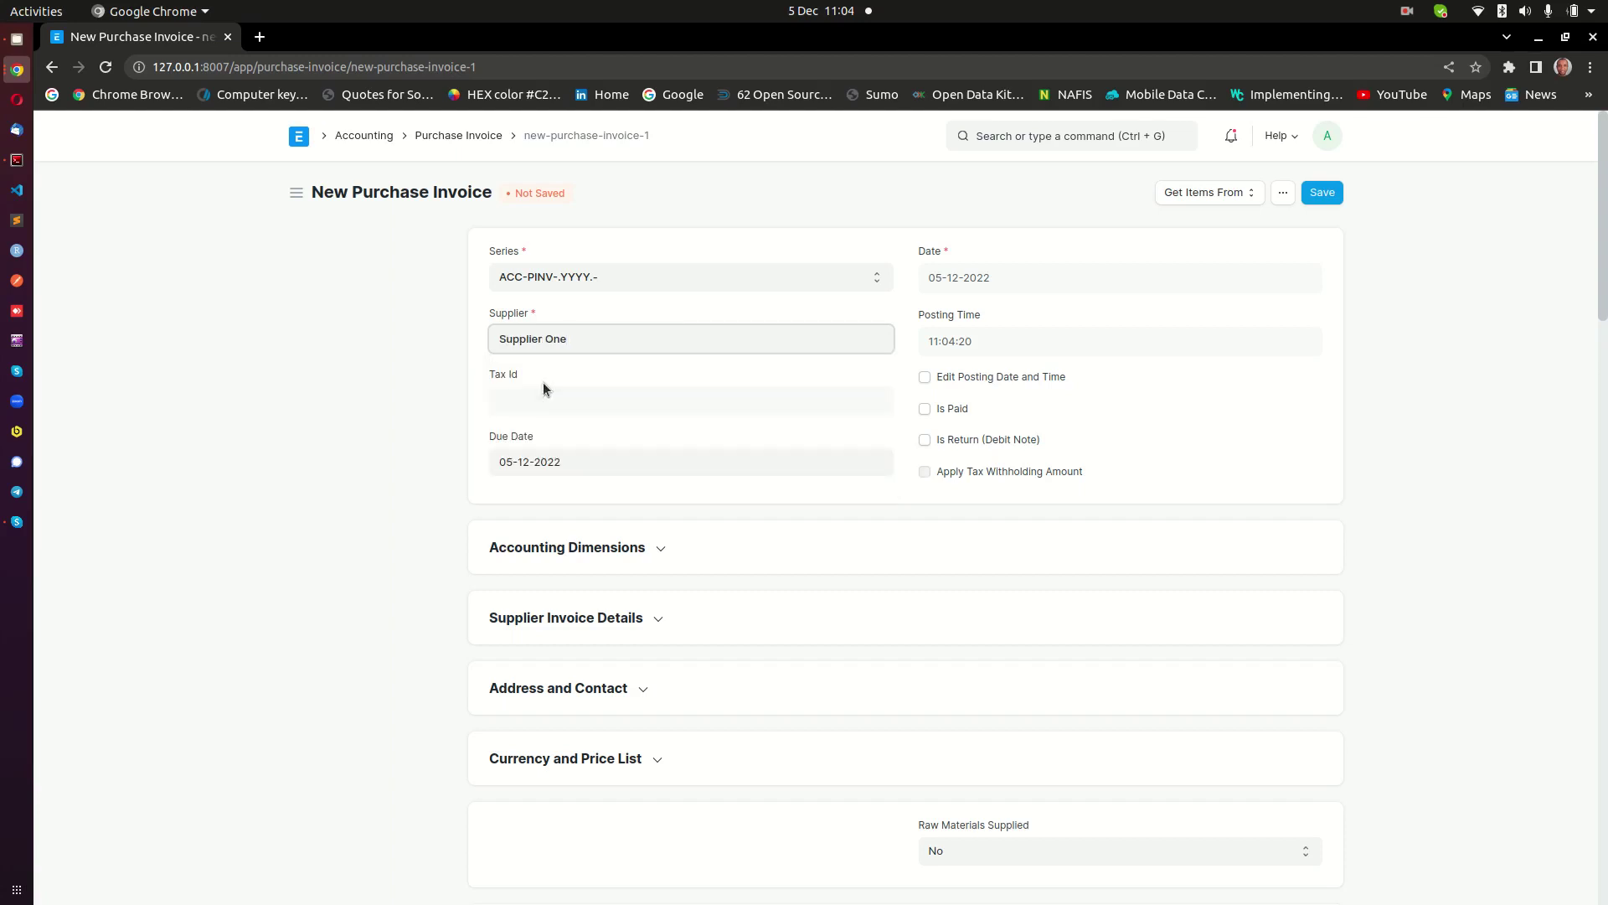
scroll(865, 621, down, 4)
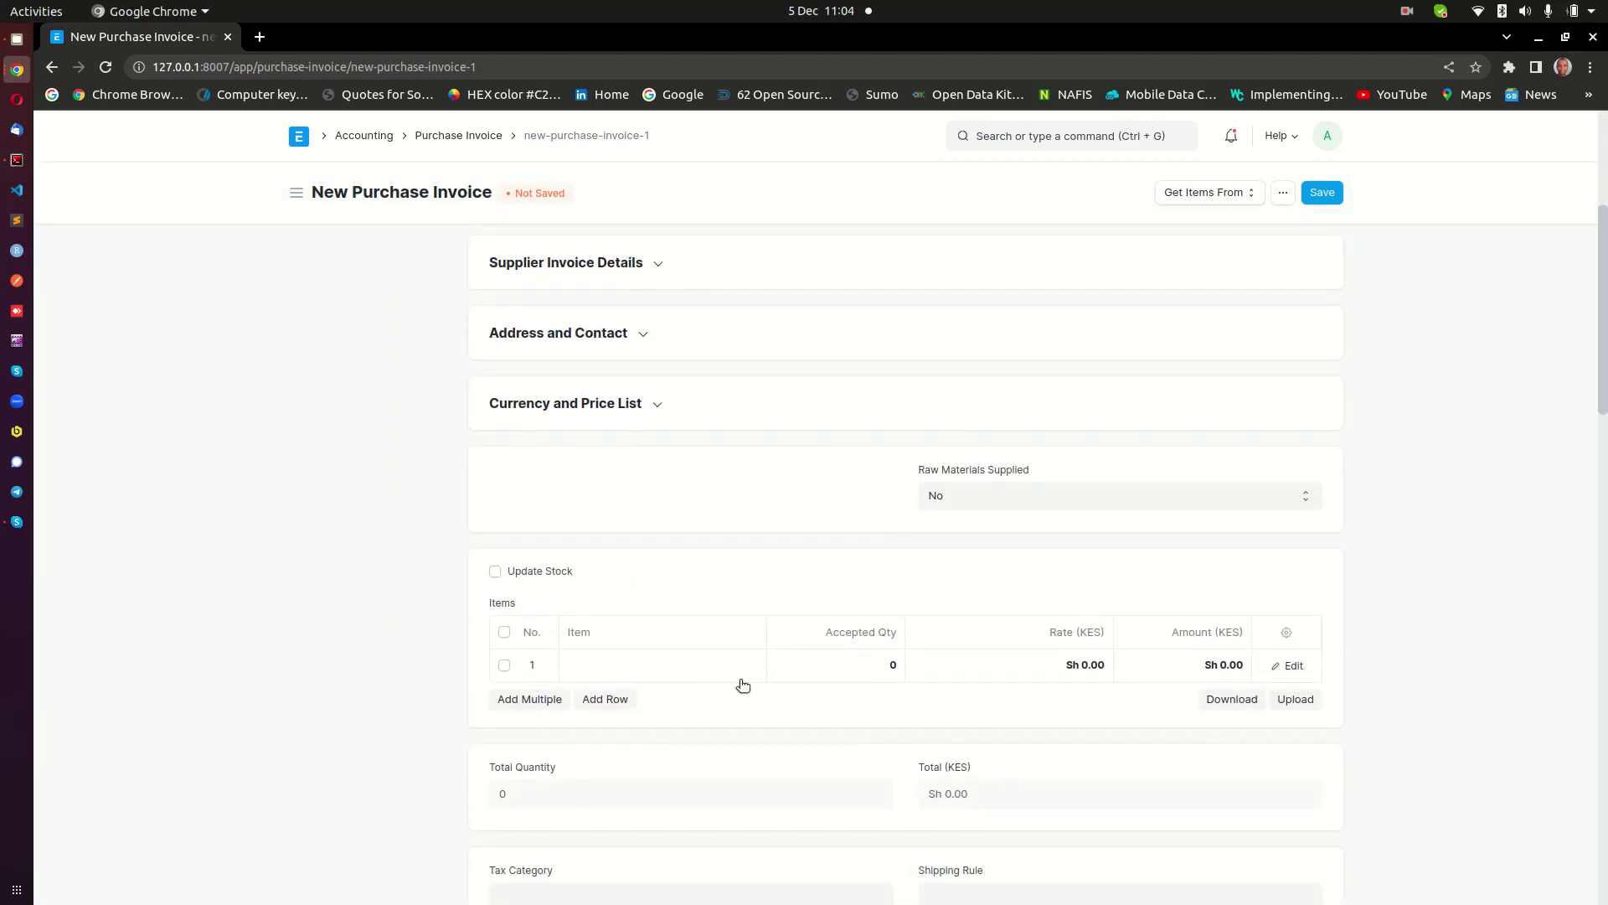
scroll(714, 666, up, 4)
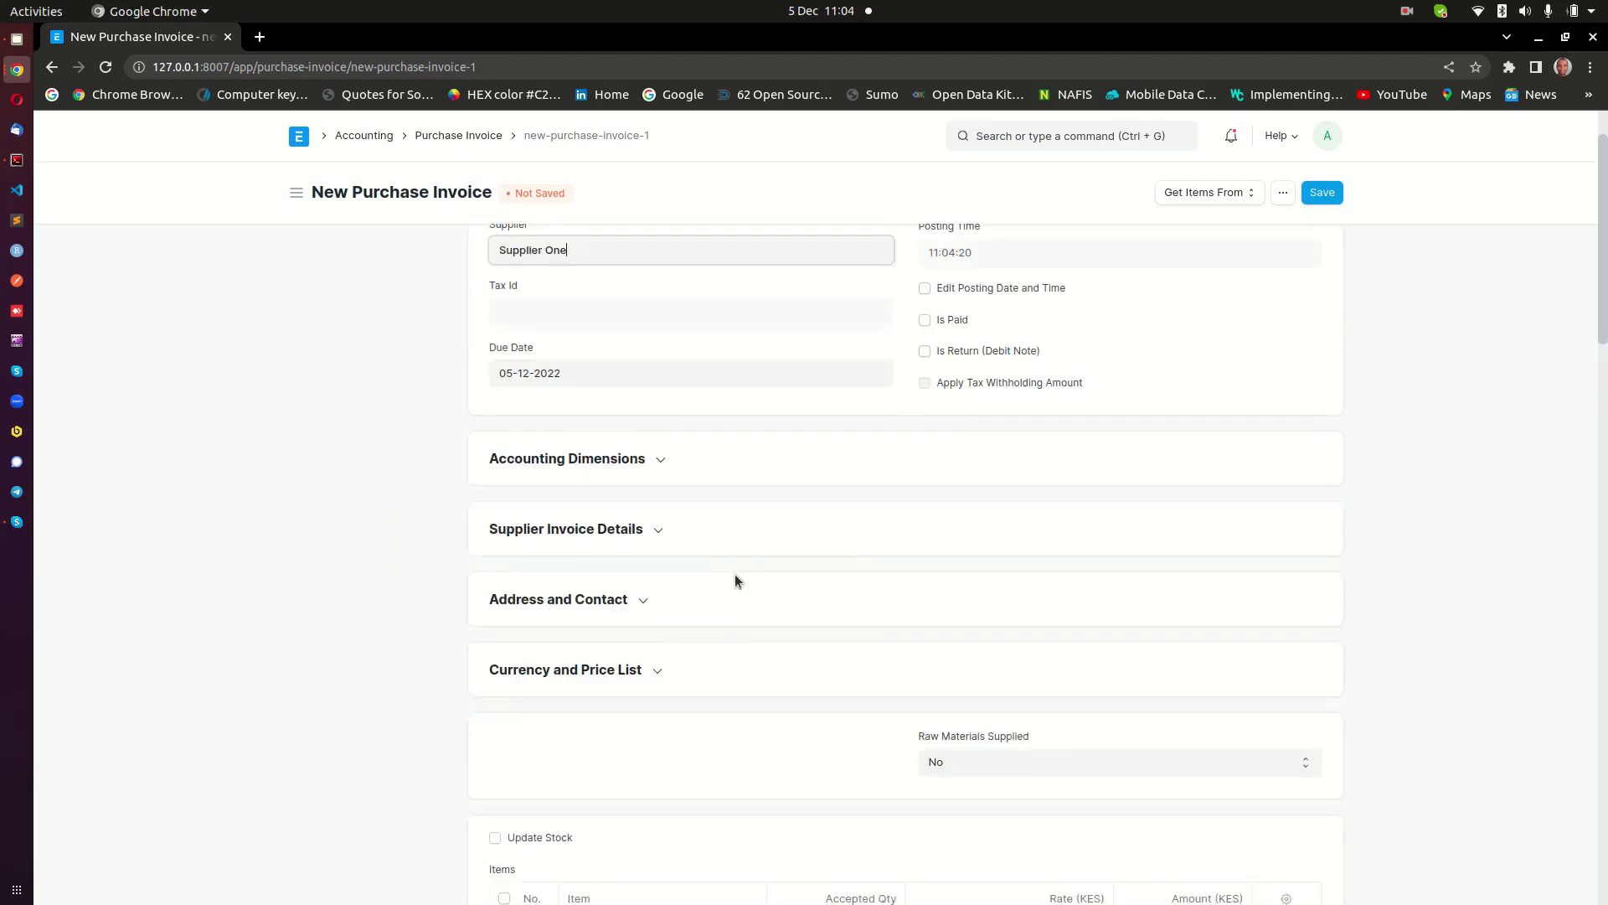
Replace the supplier entry Supplier One with the typed name 'Upeosoft Suppliers'
triple_click(547, 341)
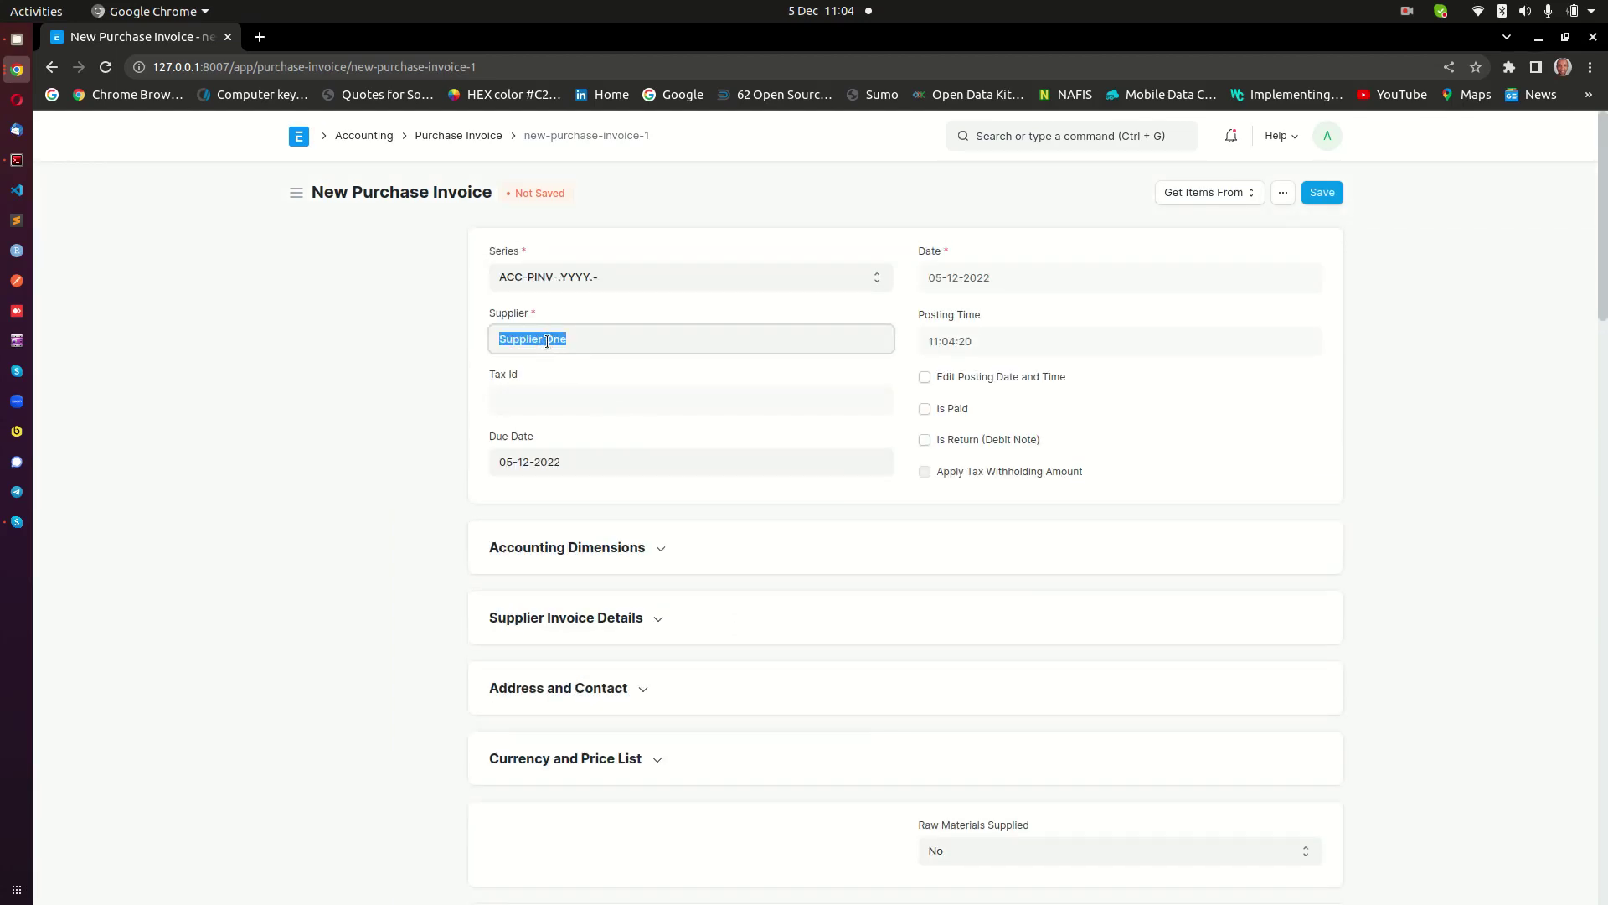
key(BackSpace)
text(Upeos)
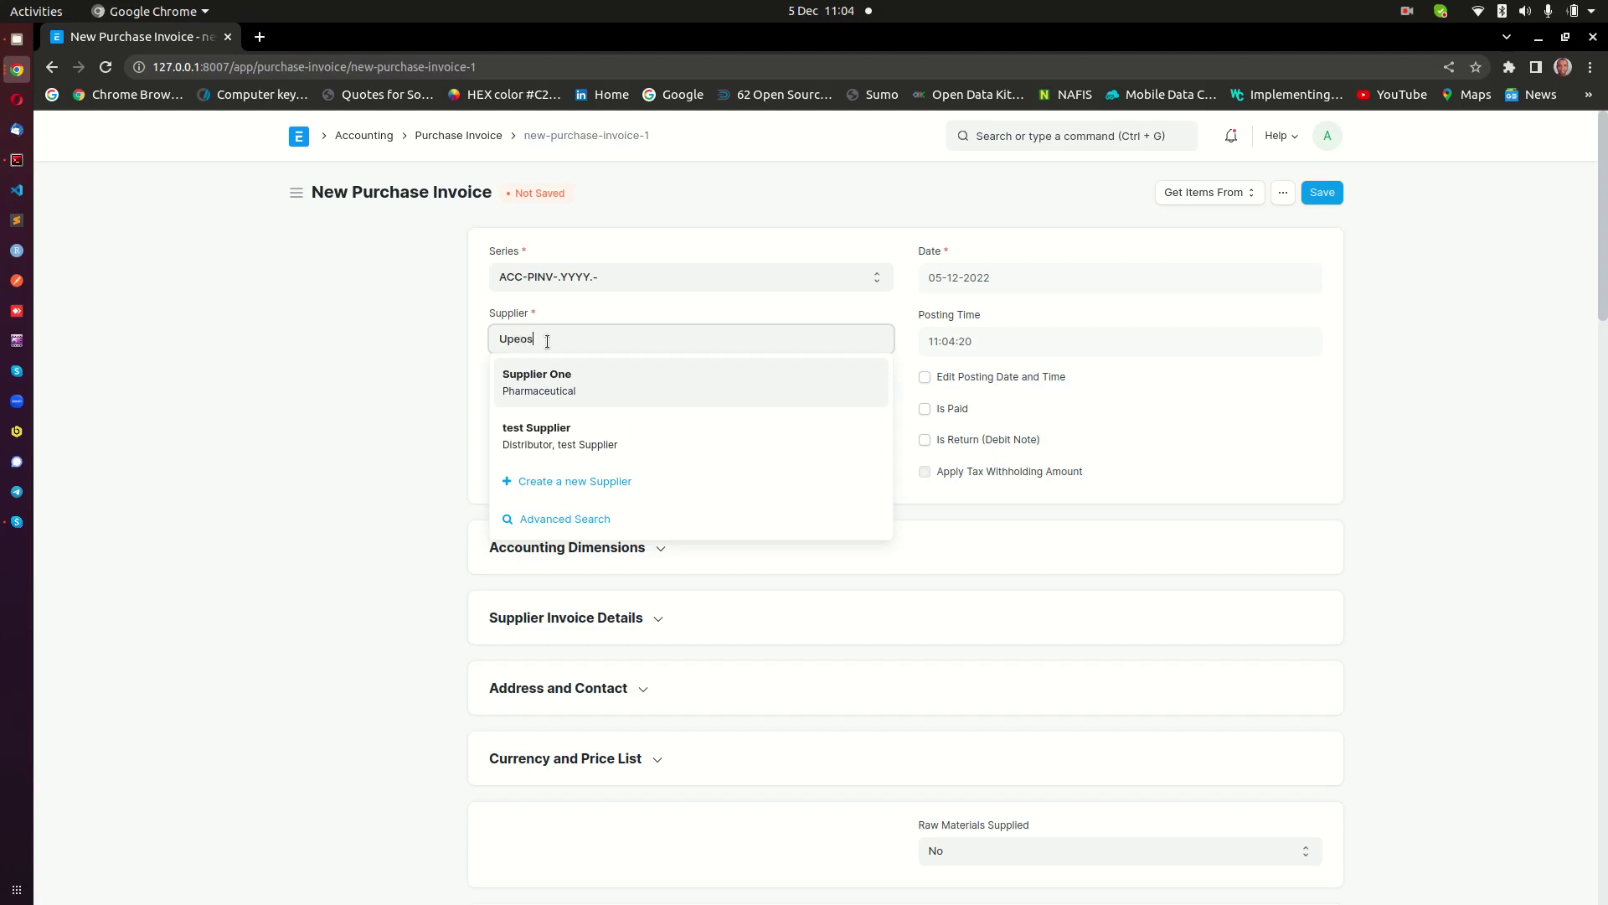
text(oft Suppliers)
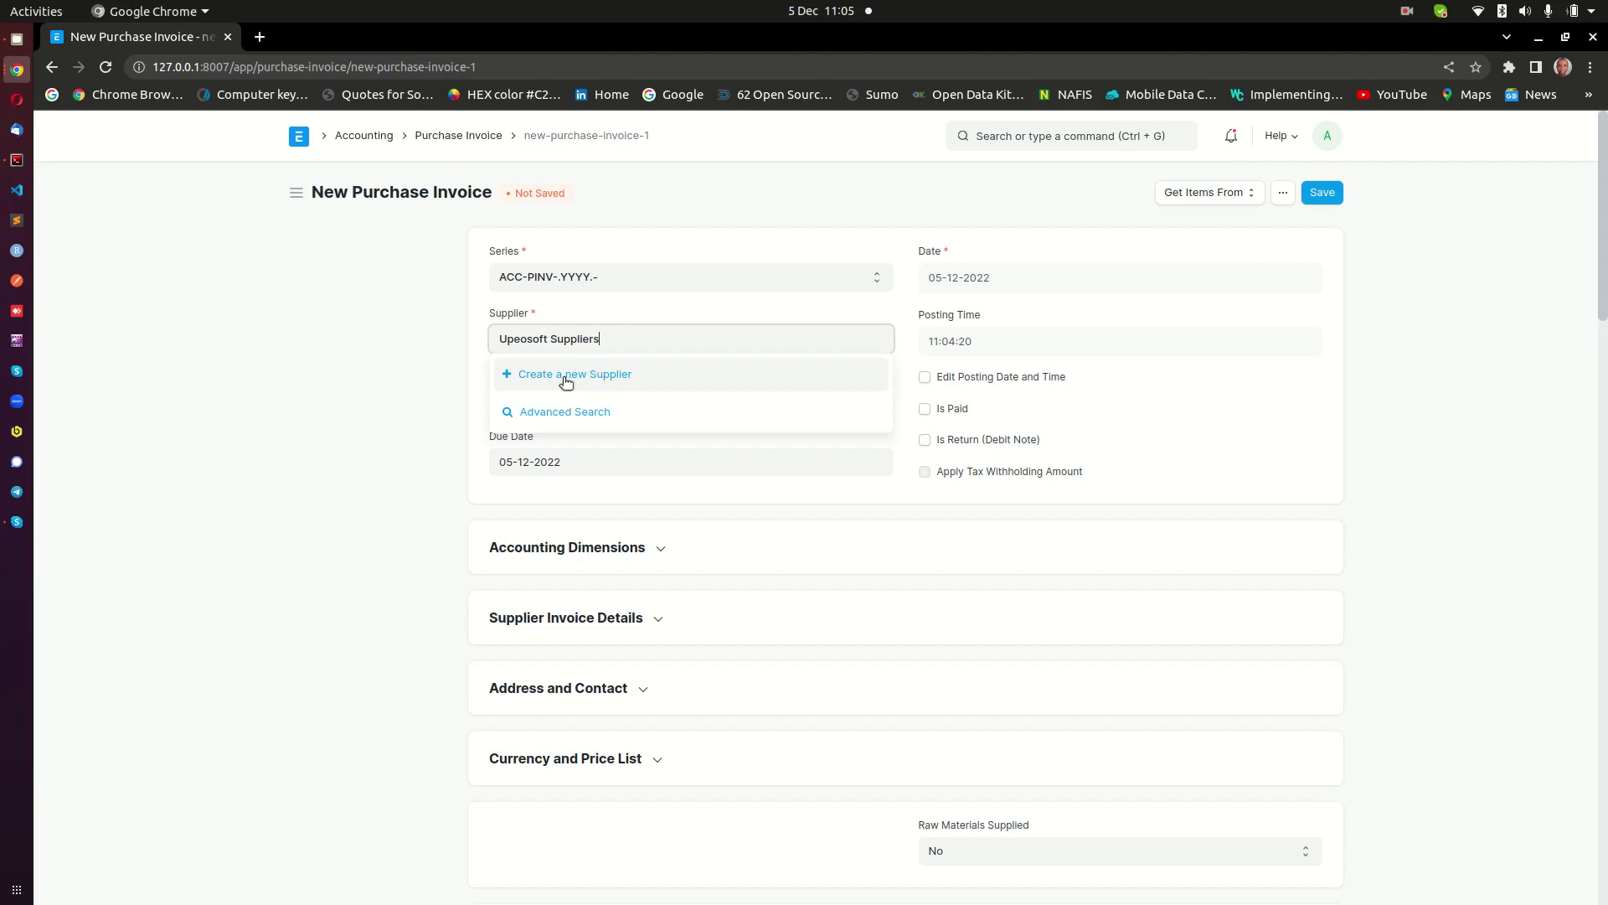
Save 'Upeosoft Suppliers' as a new supplier in the Pharmaceutical supplier group
click(598, 375)
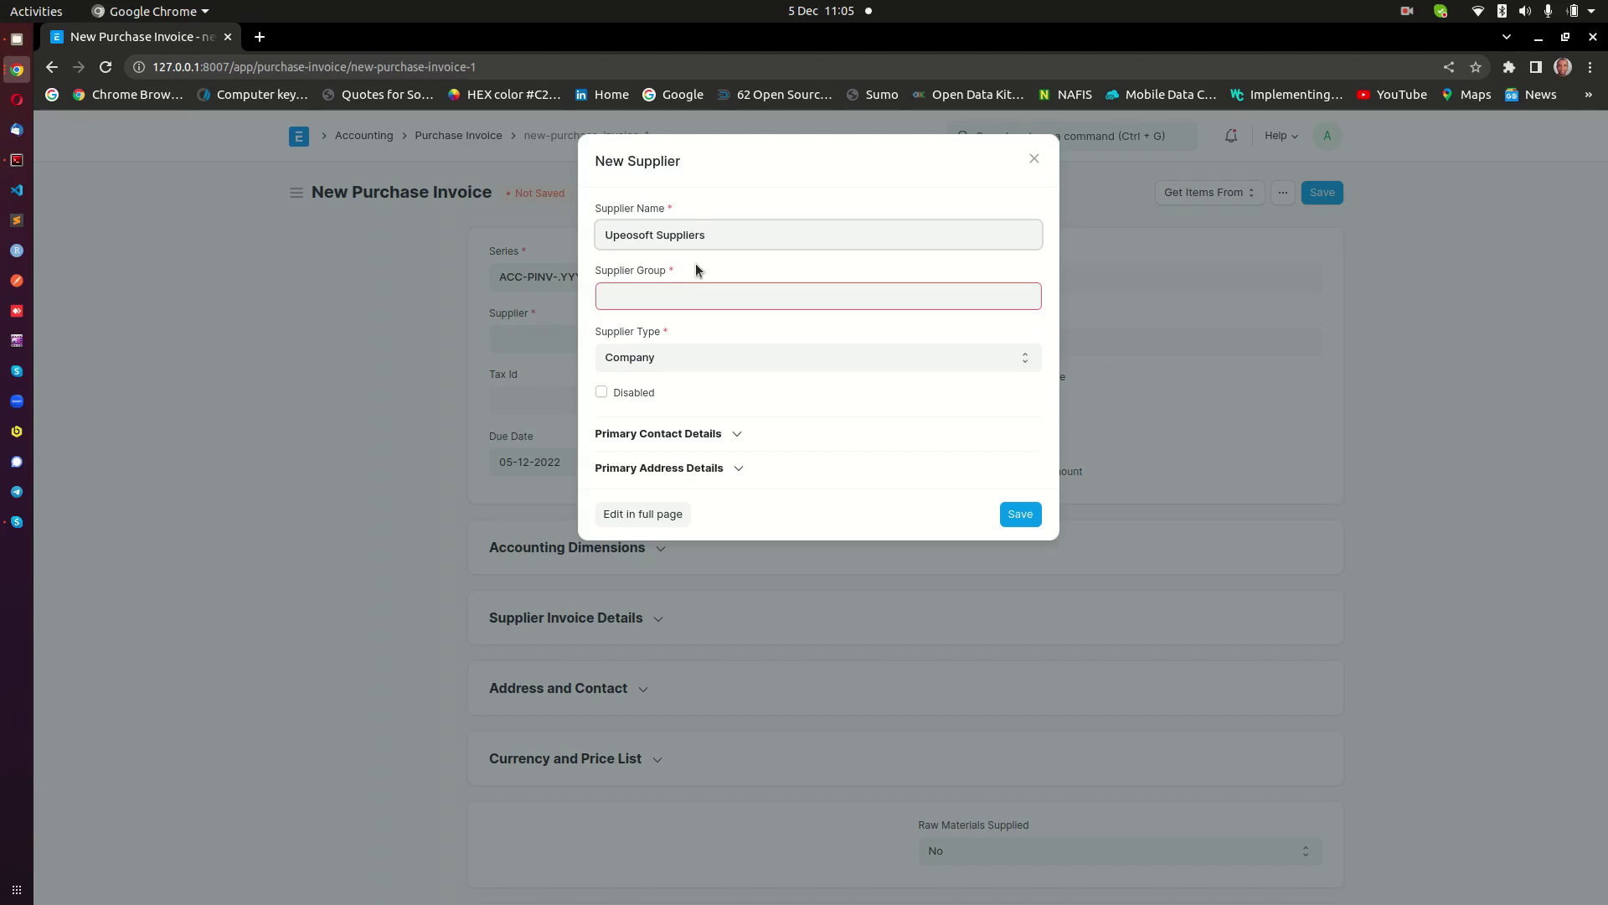
click(636, 296)
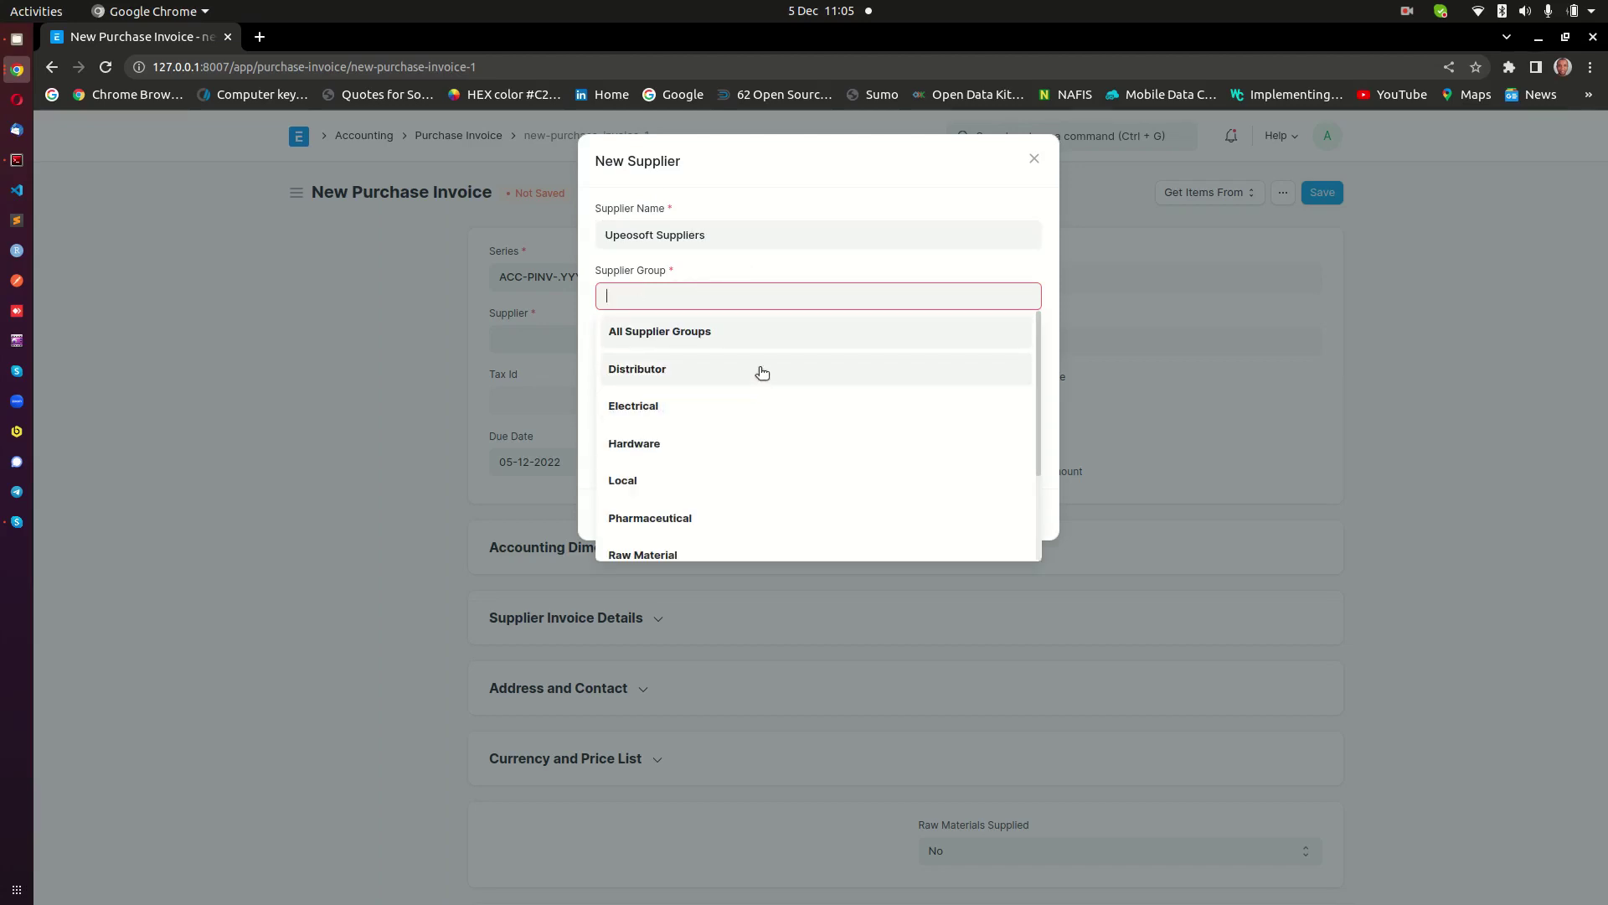
click(669, 520)
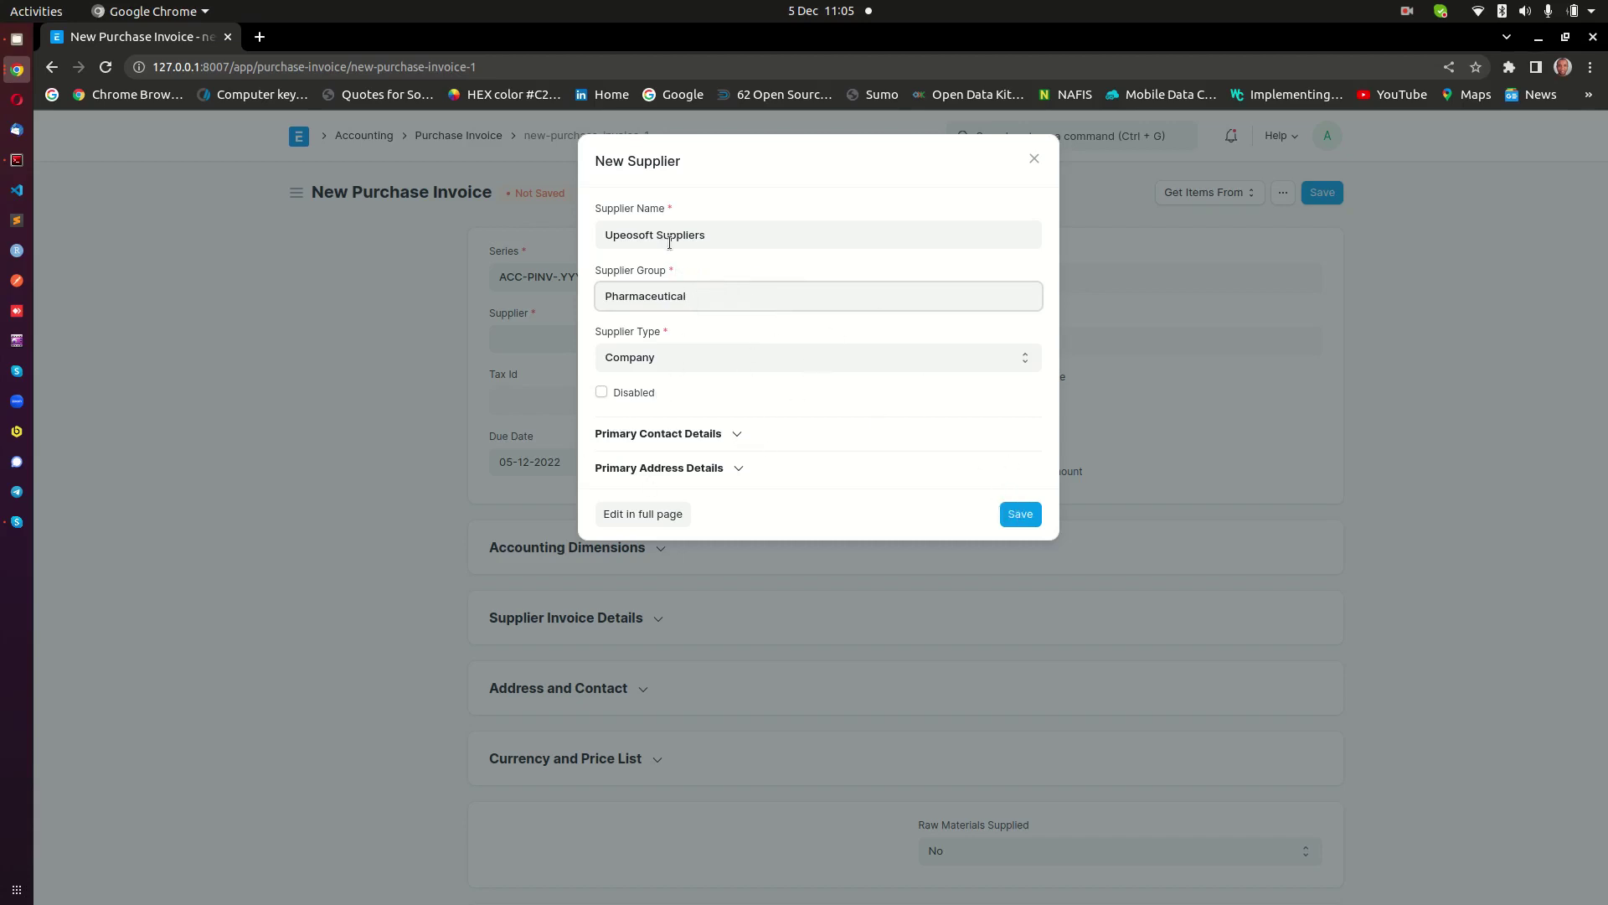
click(1021, 514)
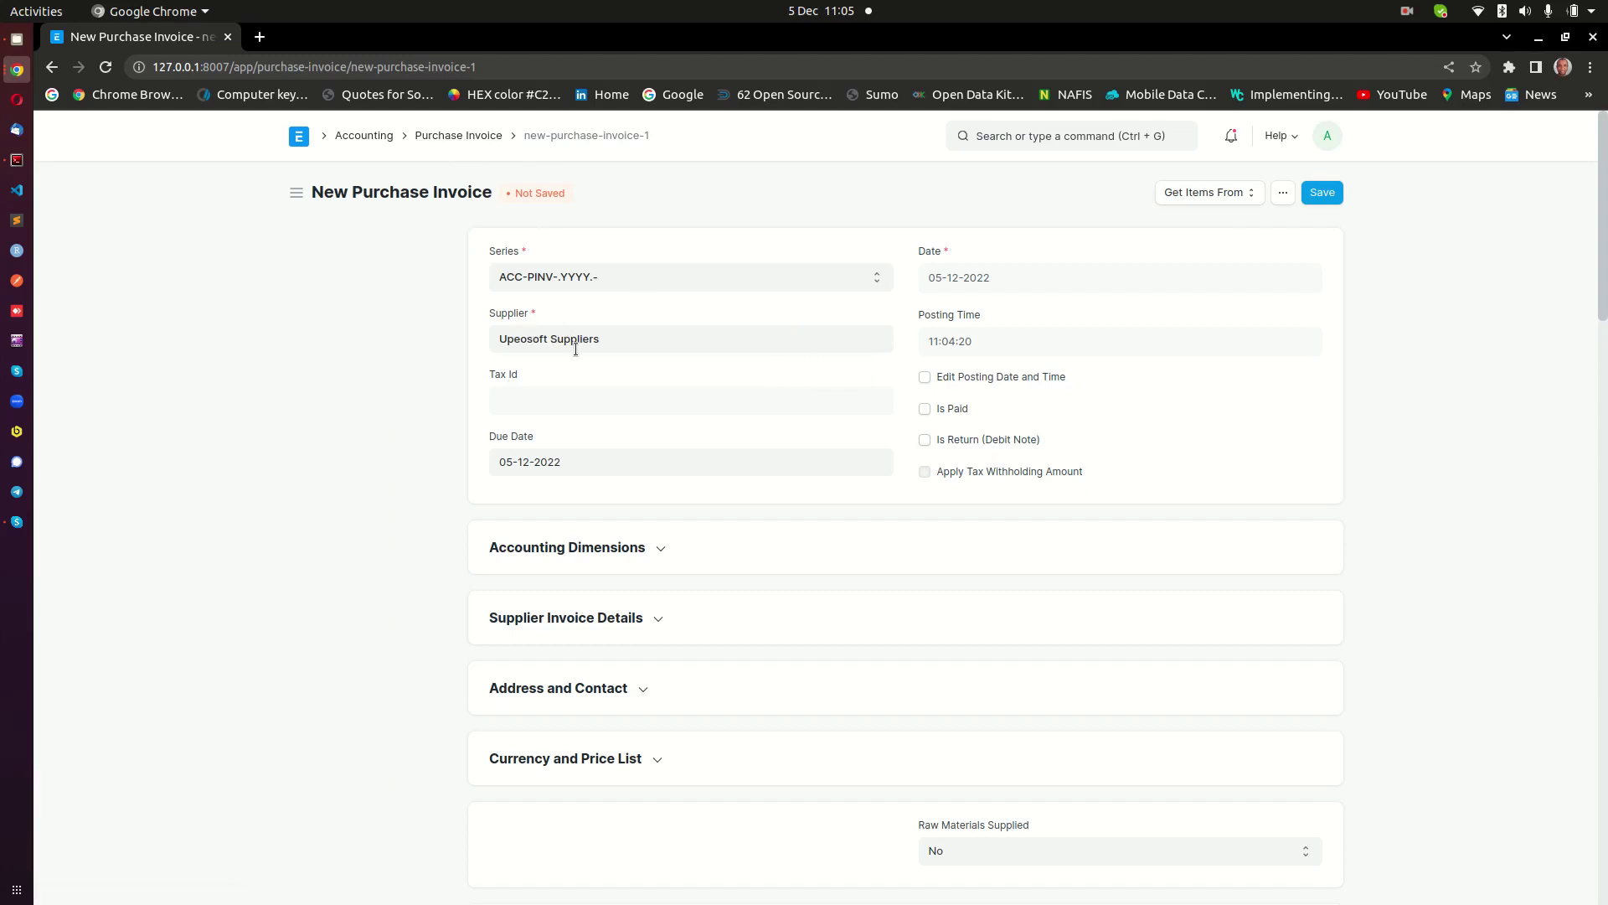
Fill the item rows with Test Item Four in row 1 and Test Item two in row 2
scroll(831, 423, down, 2)
scroll(832, 423, down, 4)
click(722, 571)
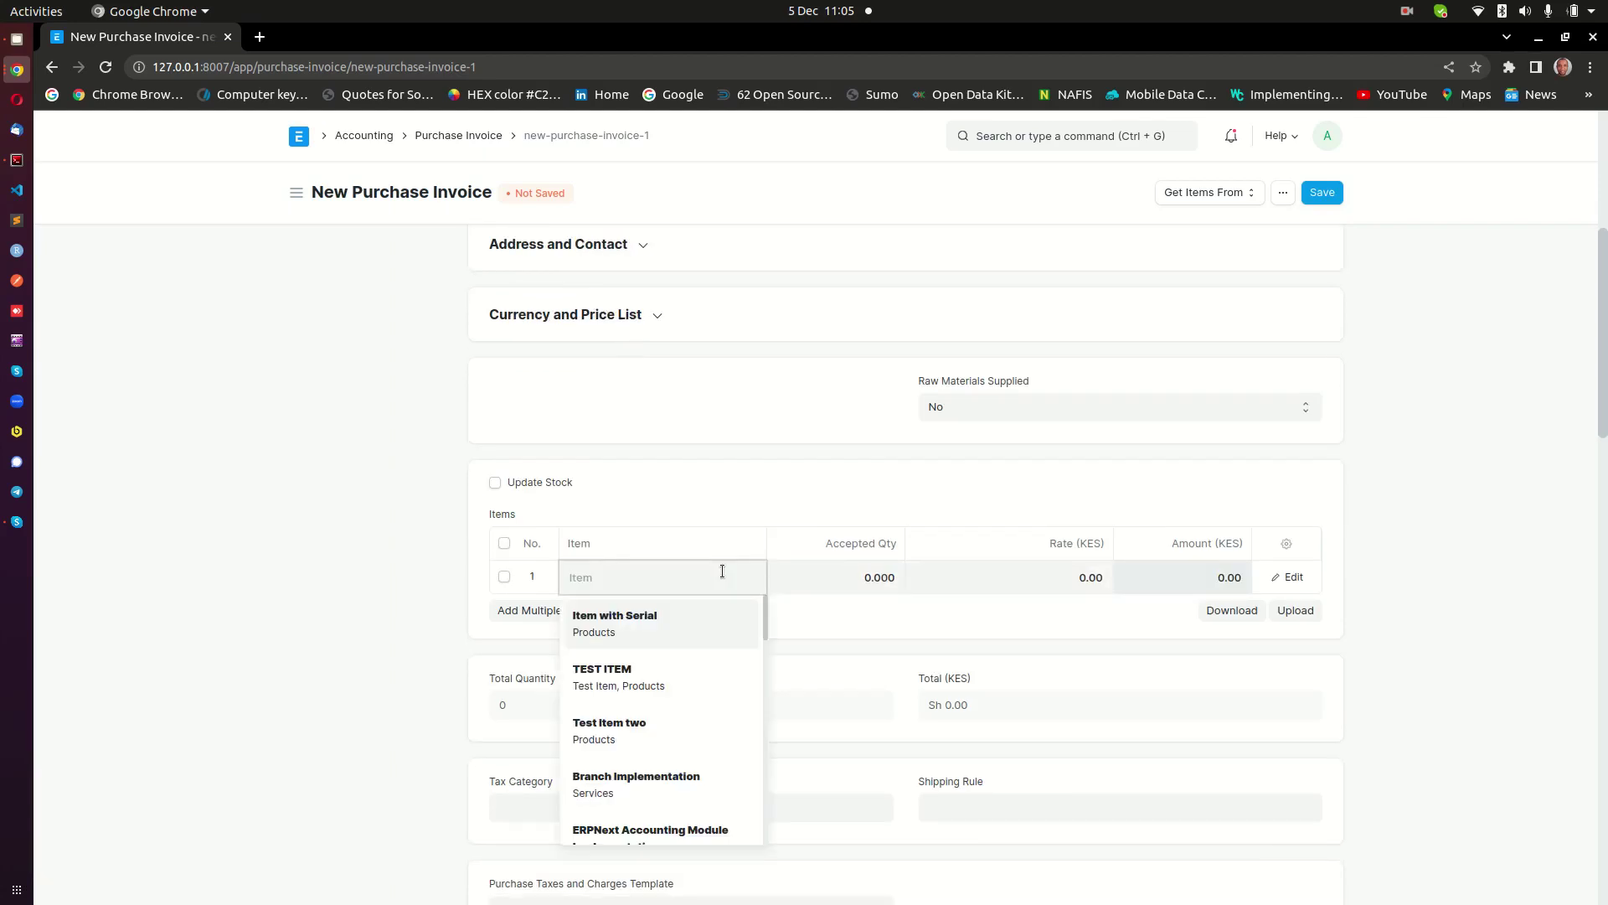
click(682, 725)
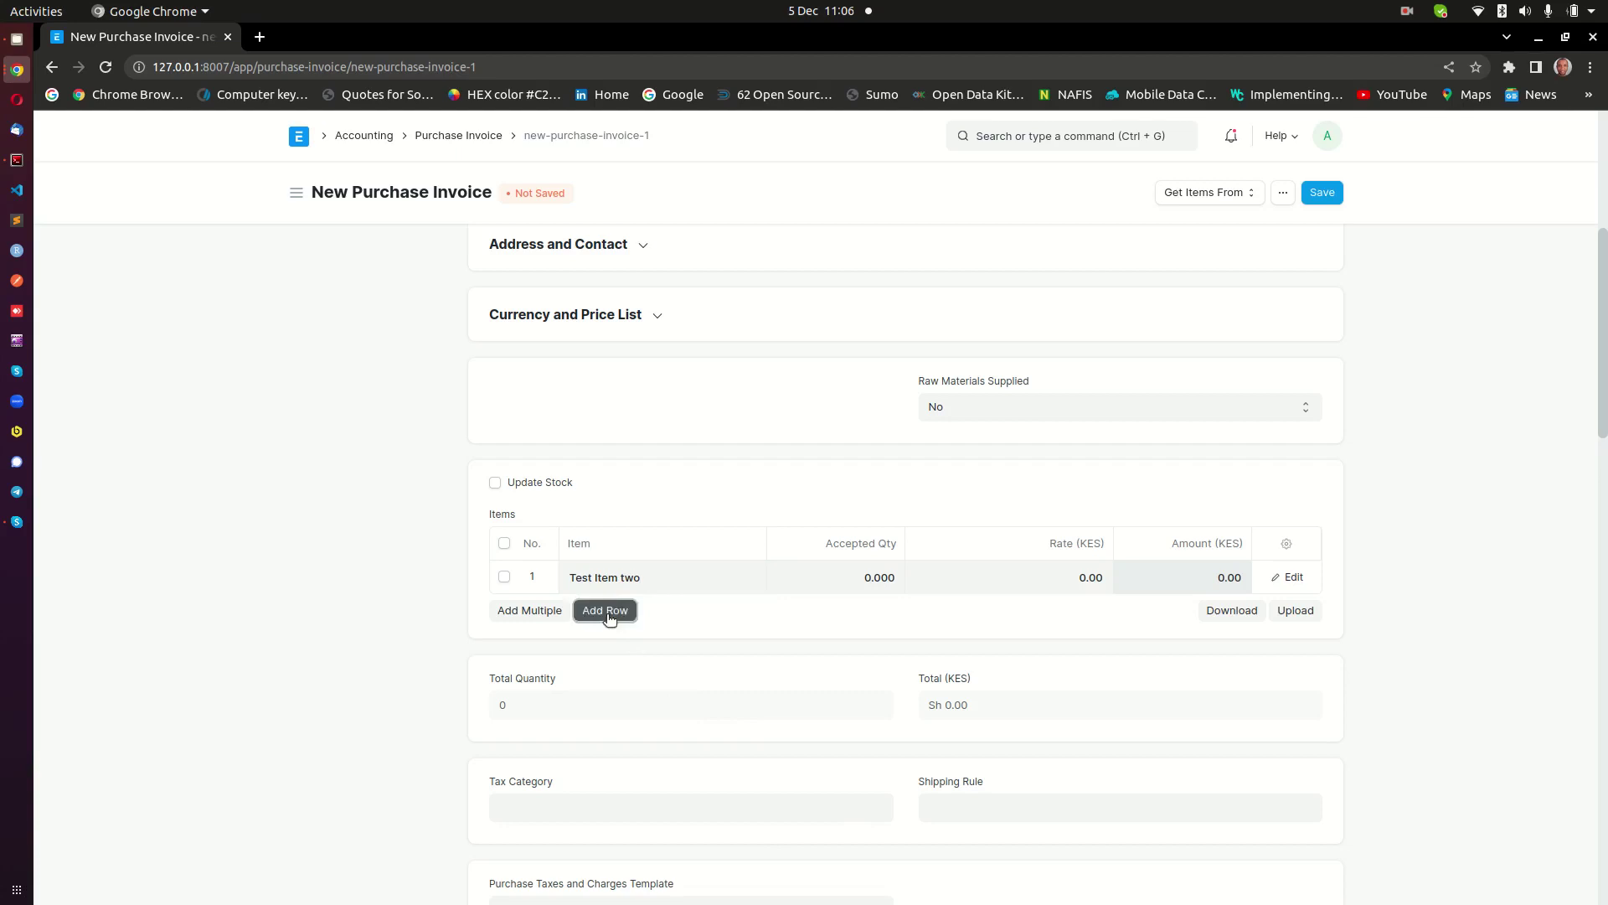
click(607, 612)
click(657, 624)
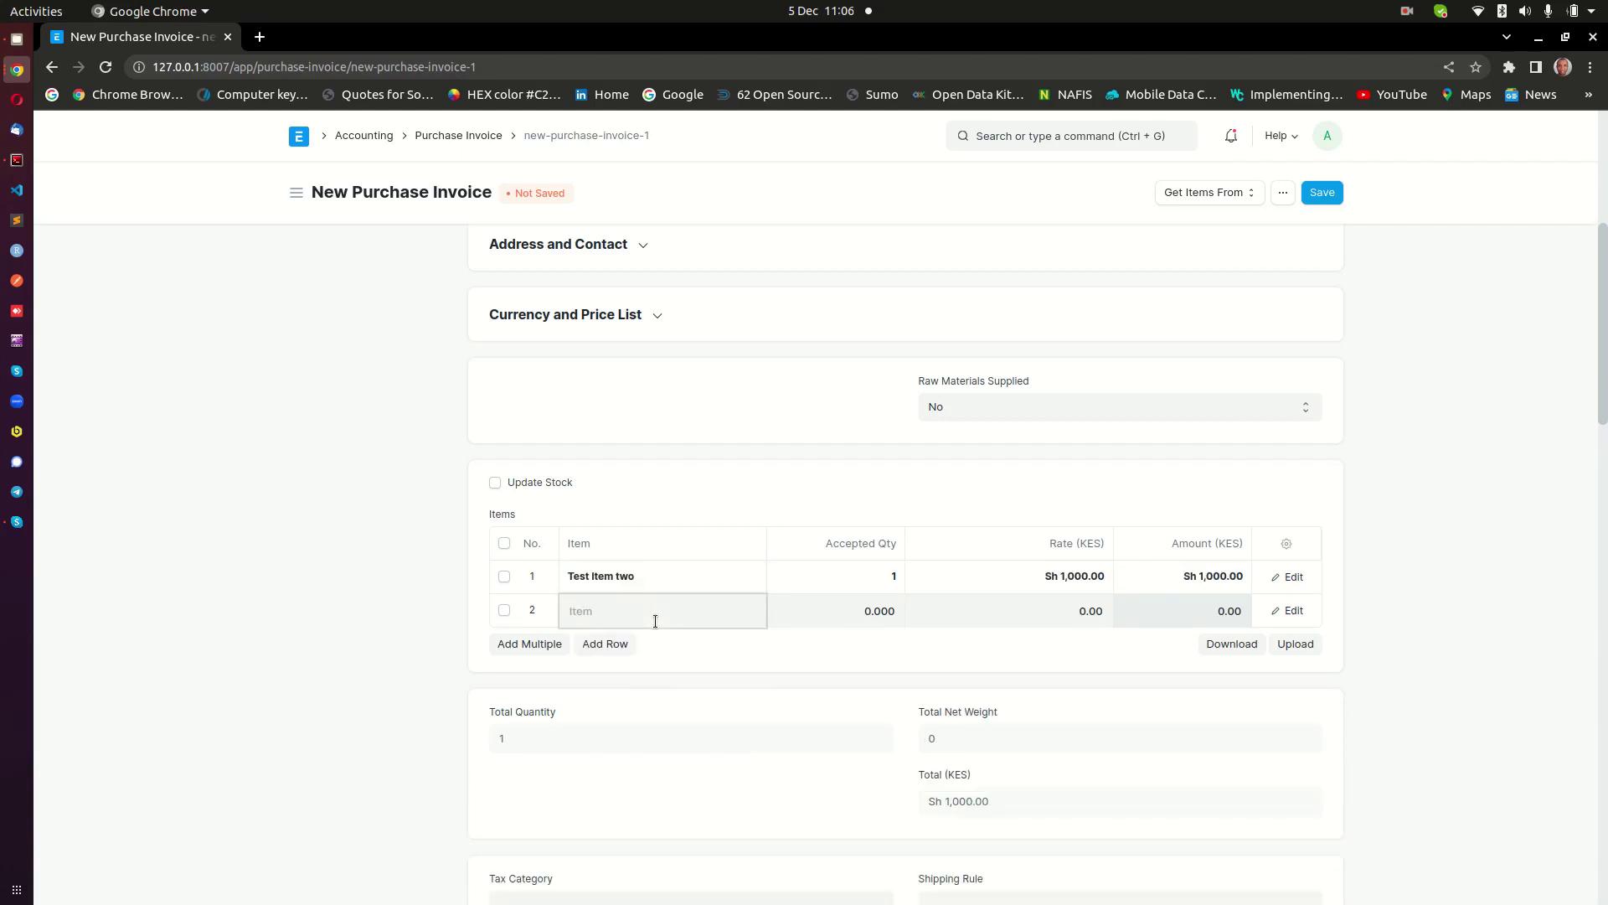
scroll(656, 737, down, 2)
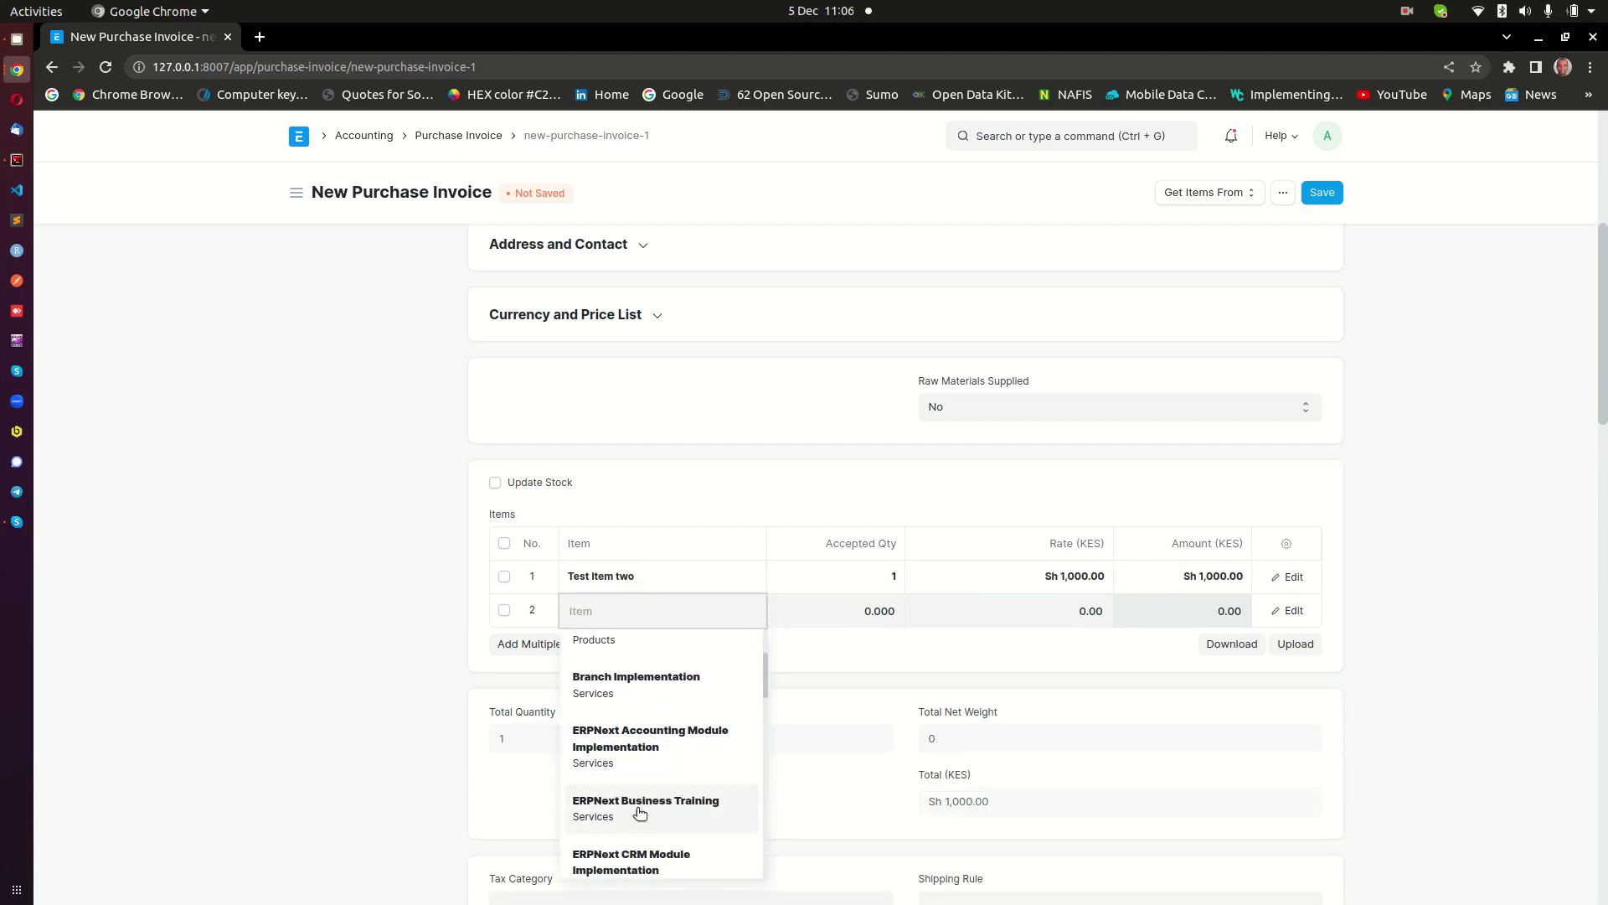
scroll(680, 766, up, 1)
scroll(674, 754, up, 1)
click(656, 768)
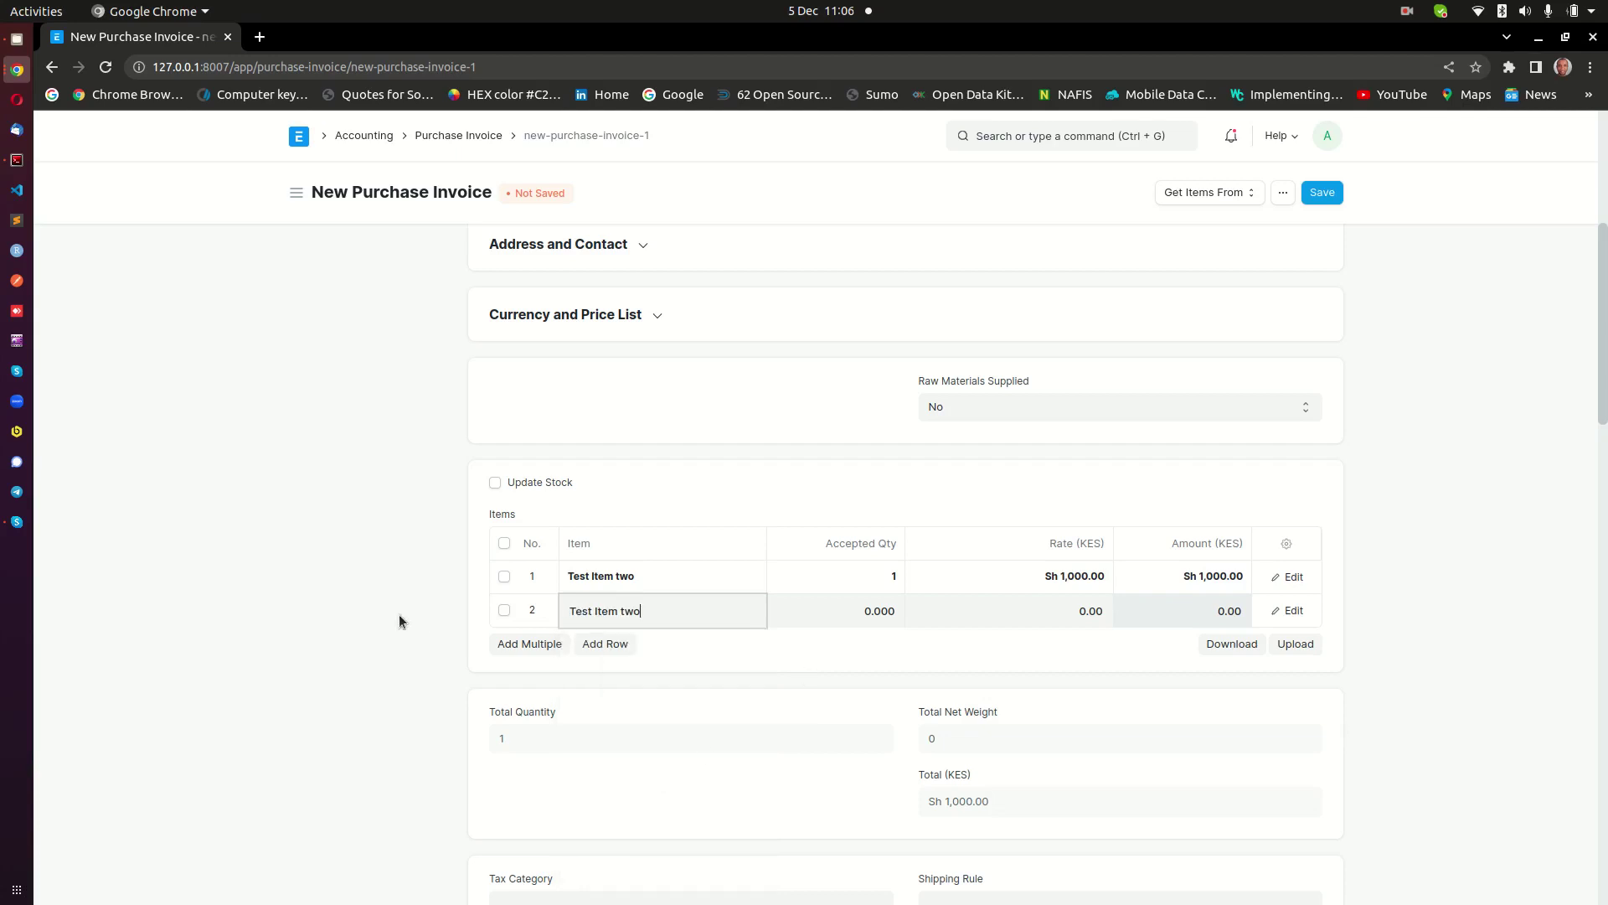
double_click(664, 570)
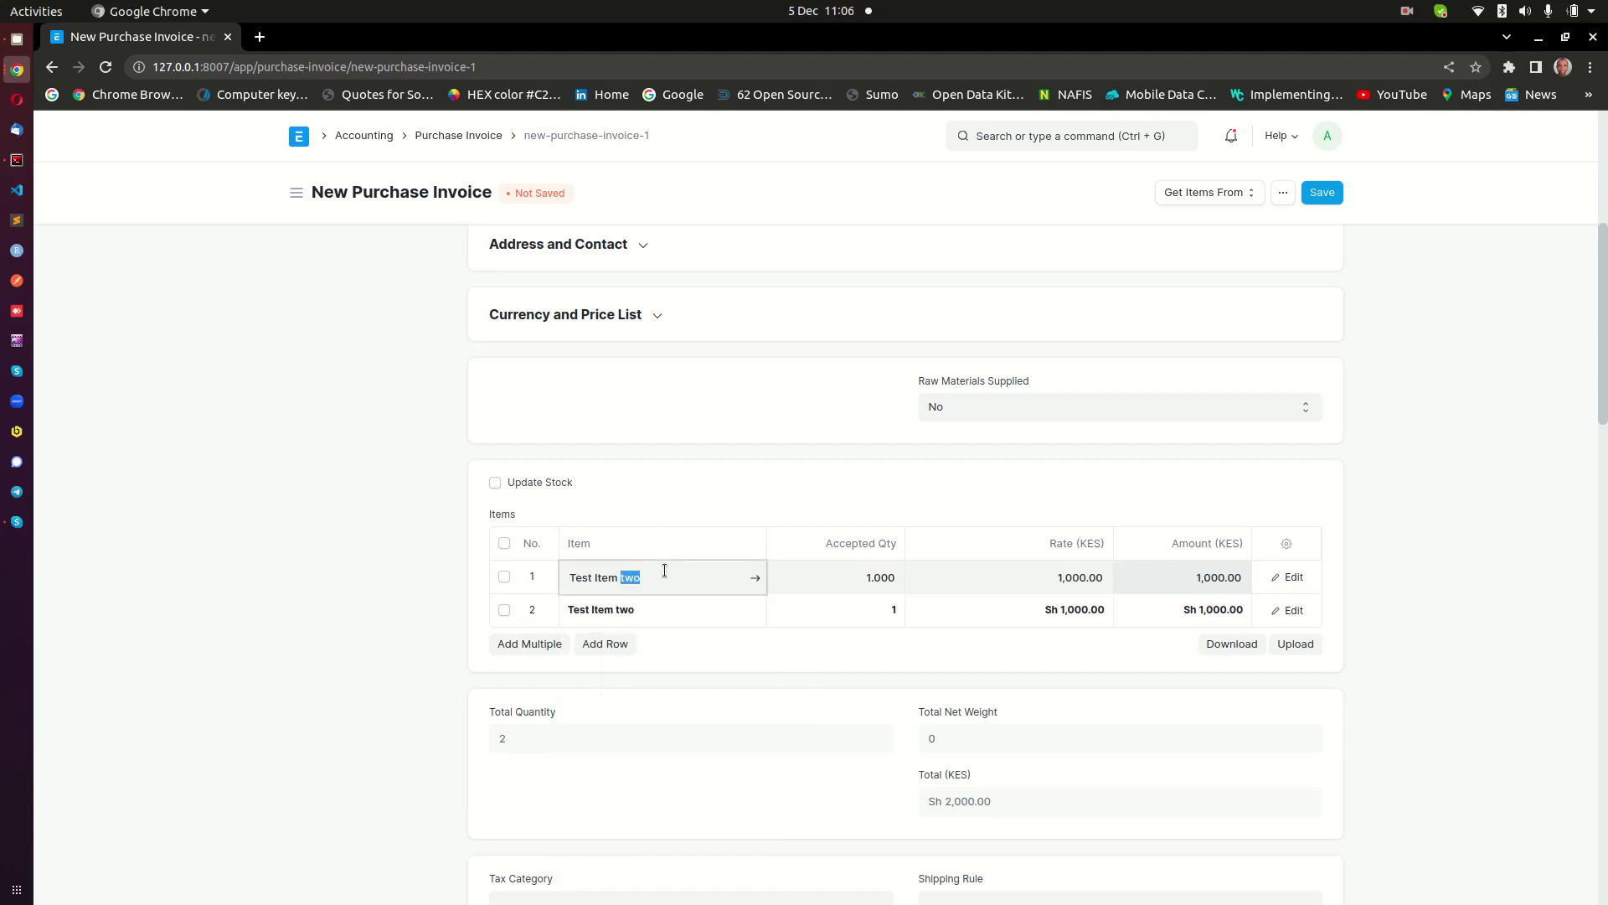
key(BackSpace)
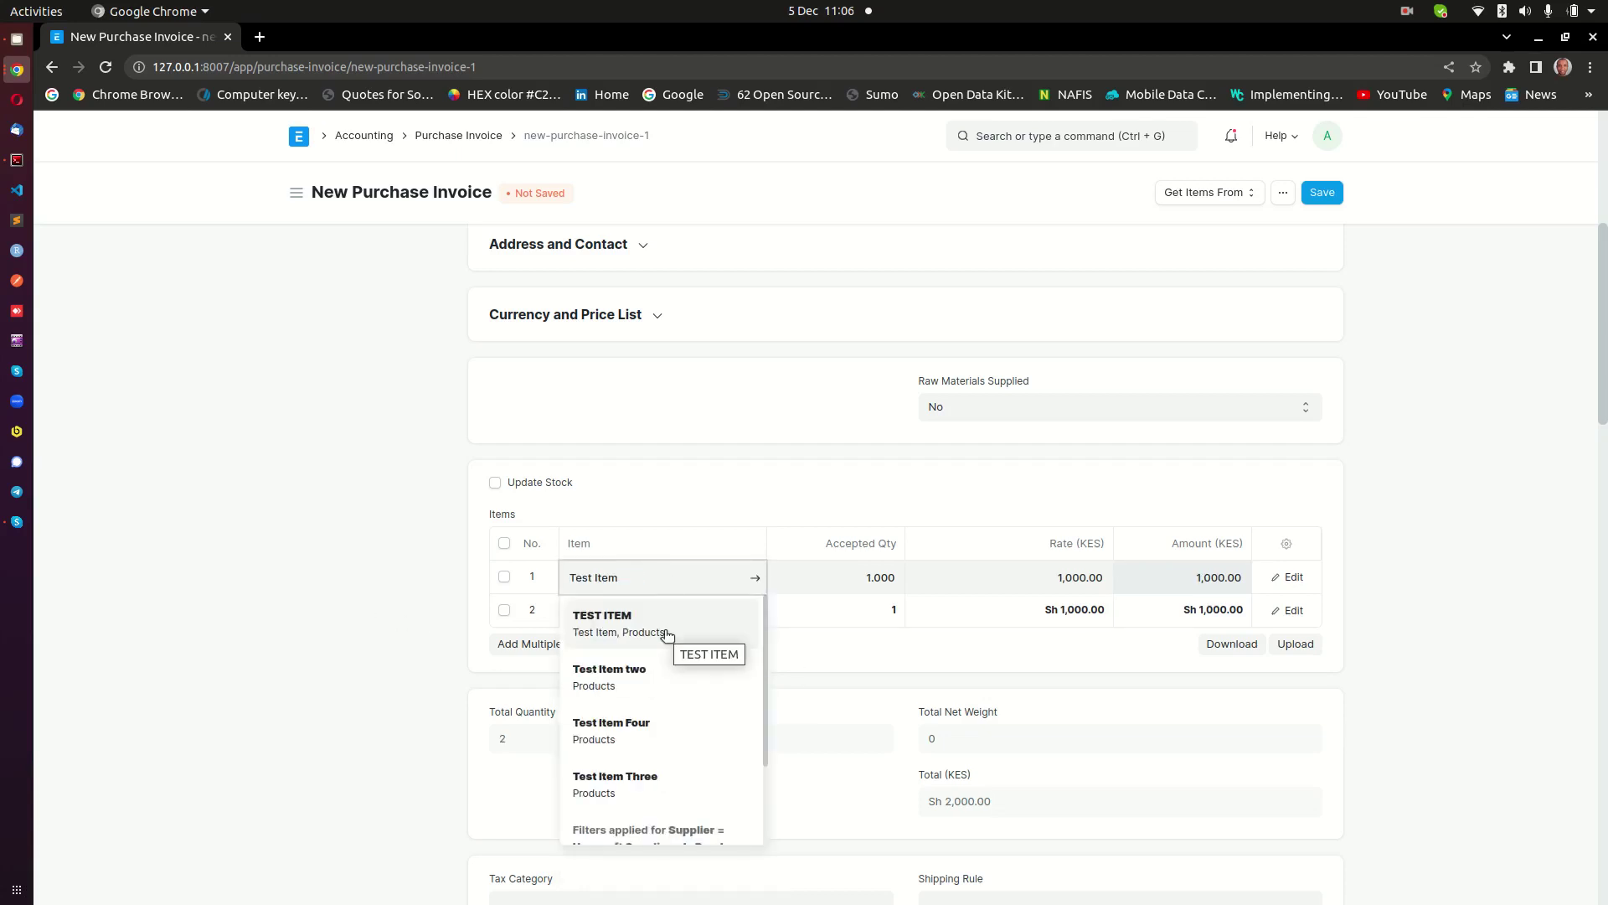
click(650, 729)
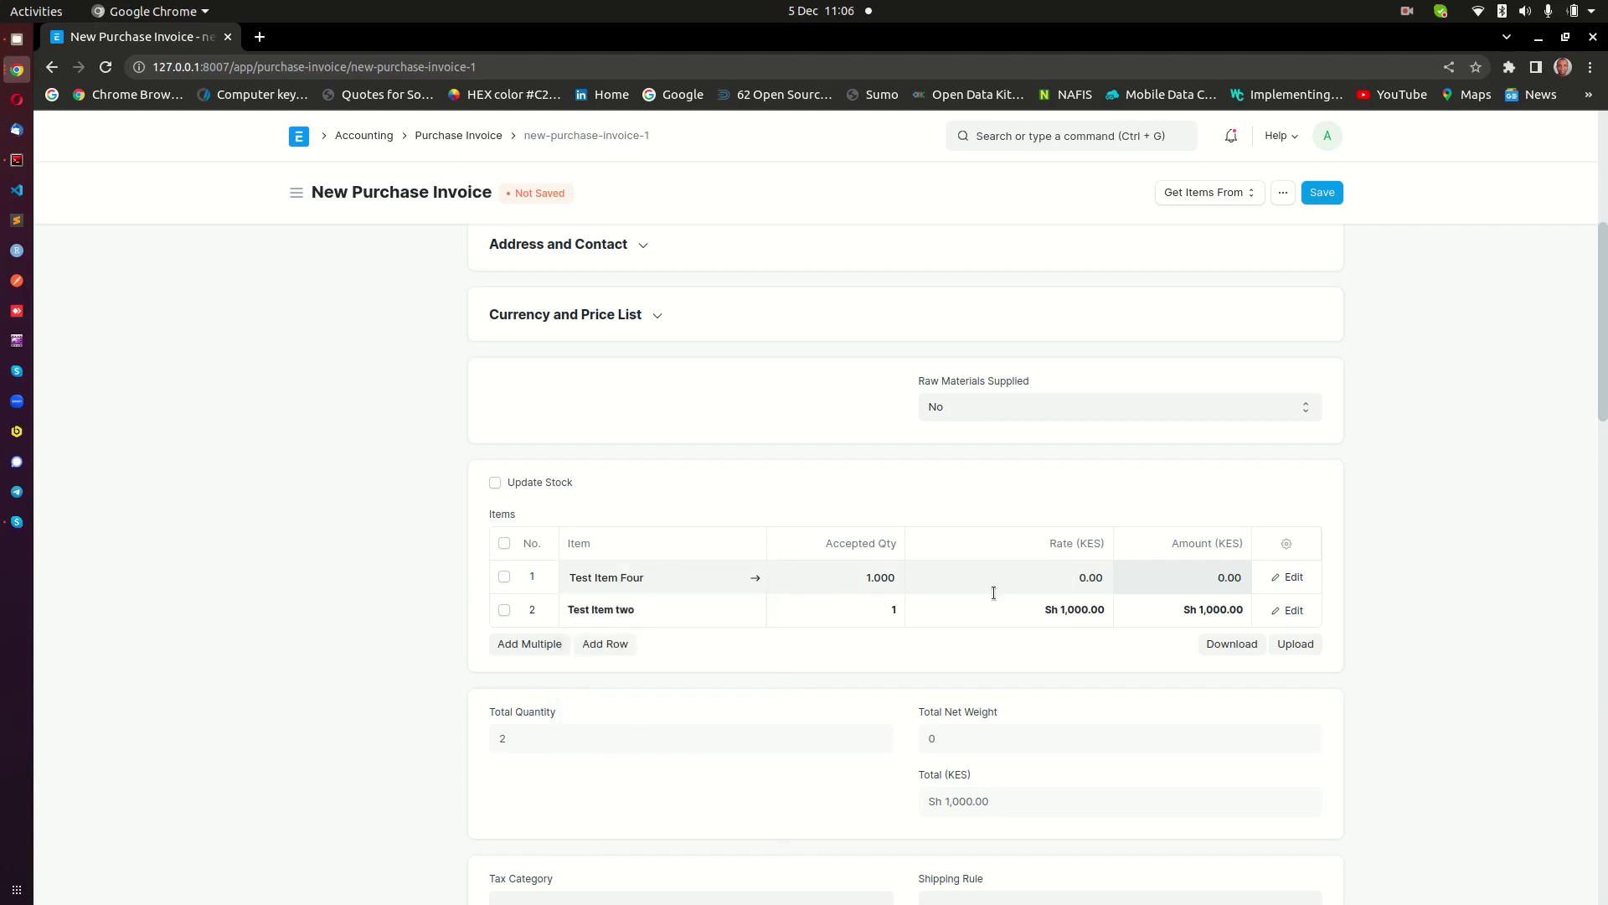
Set row 1 to rate 1500 and quantity 20, and row 2 to quantity 40
click(1051, 570)
text(1500)
click(277, 575)
click(867, 578)
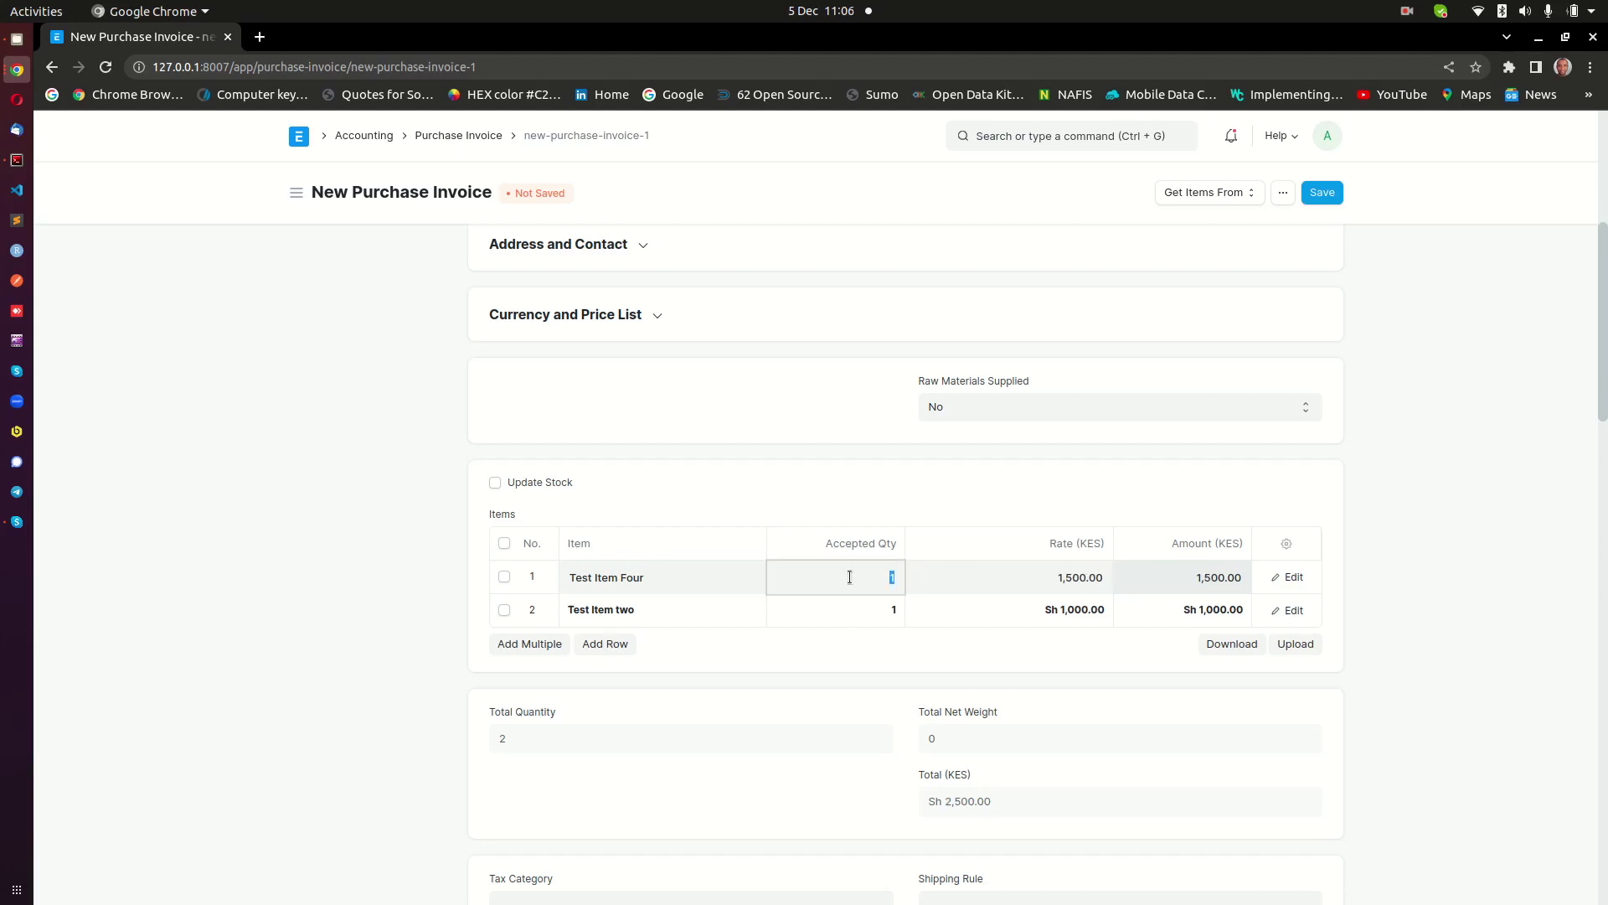
text(20)
click(863, 609)
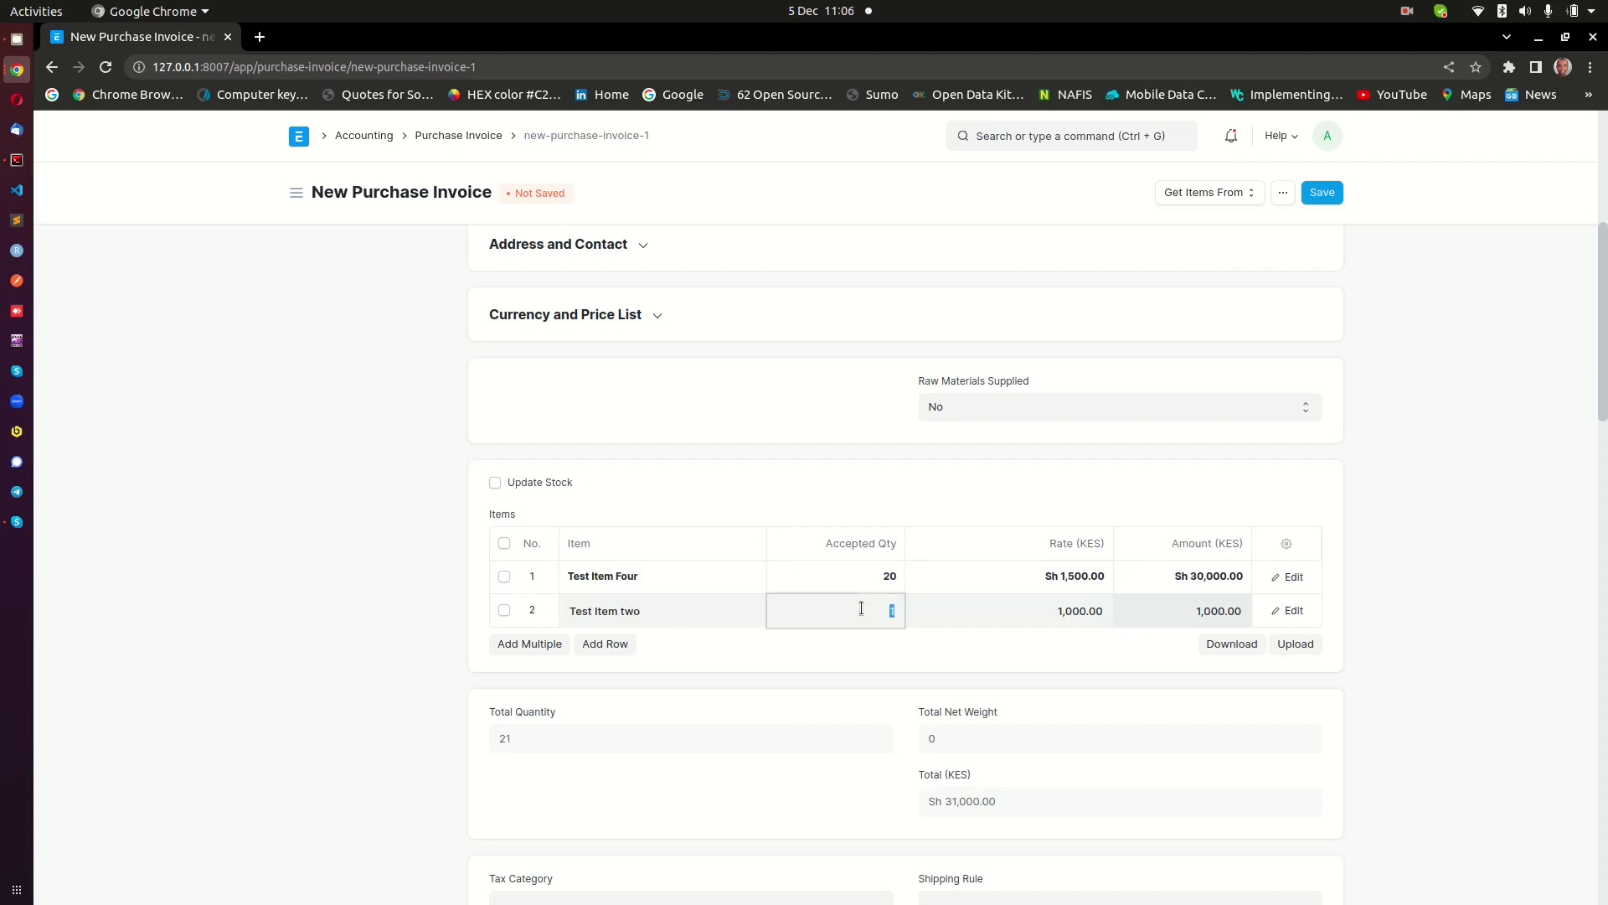
text(40)
click(133, 550)
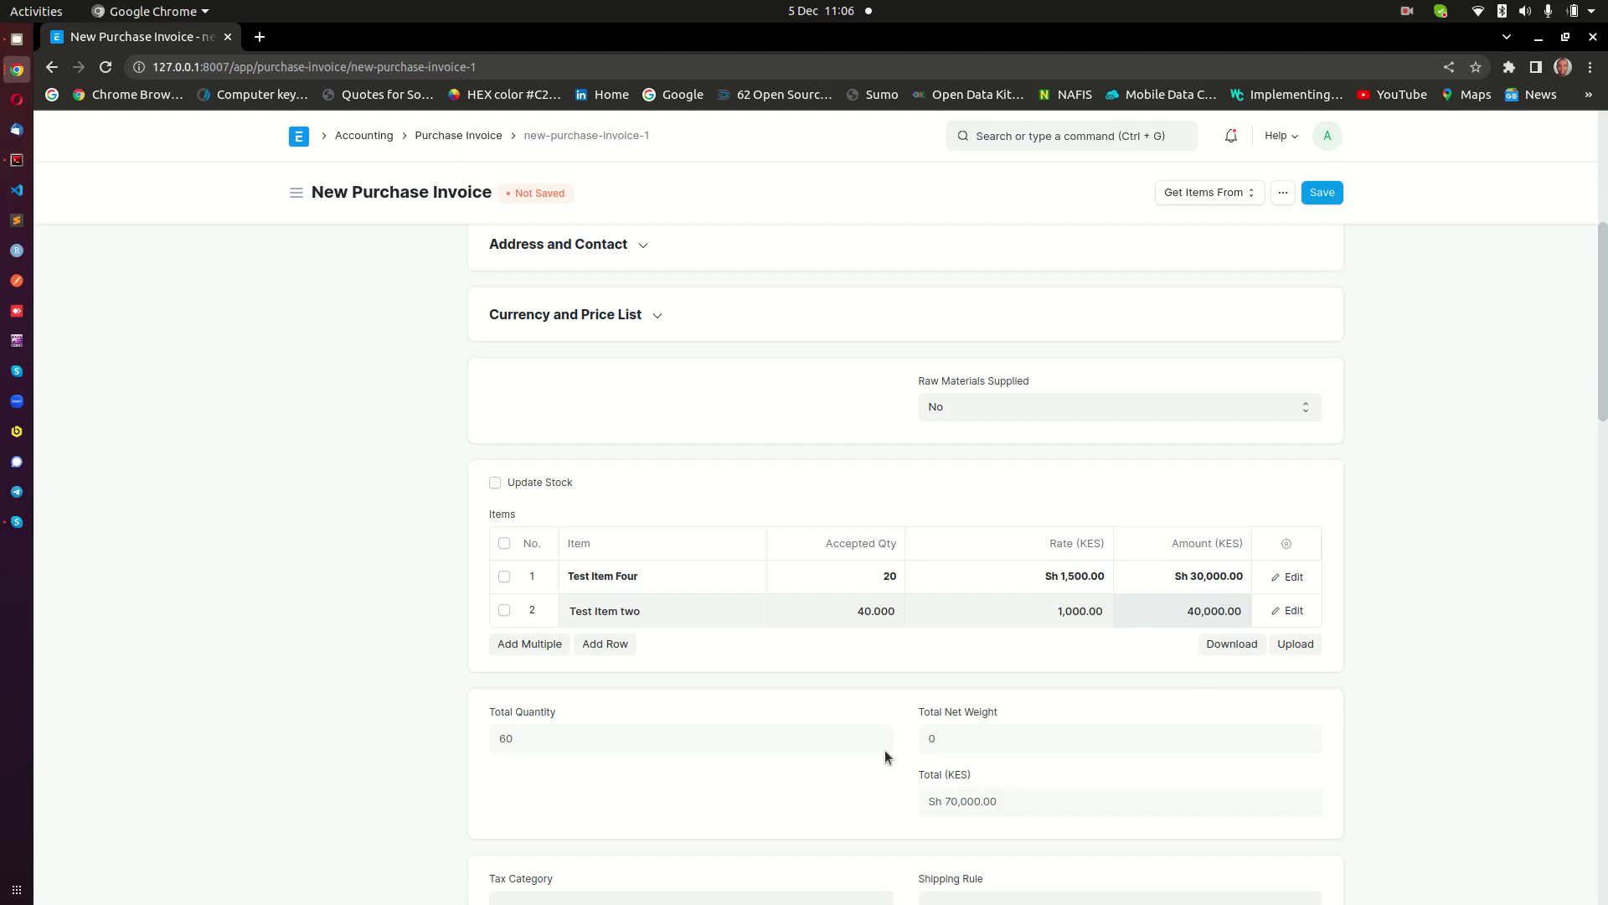
scroll(1106, 687, down, 1)
Review the VAT and Sh 76,400 total, save the draft, and dismiss the Expense Head Changed notice
scroll(1163, 756, down, 12)
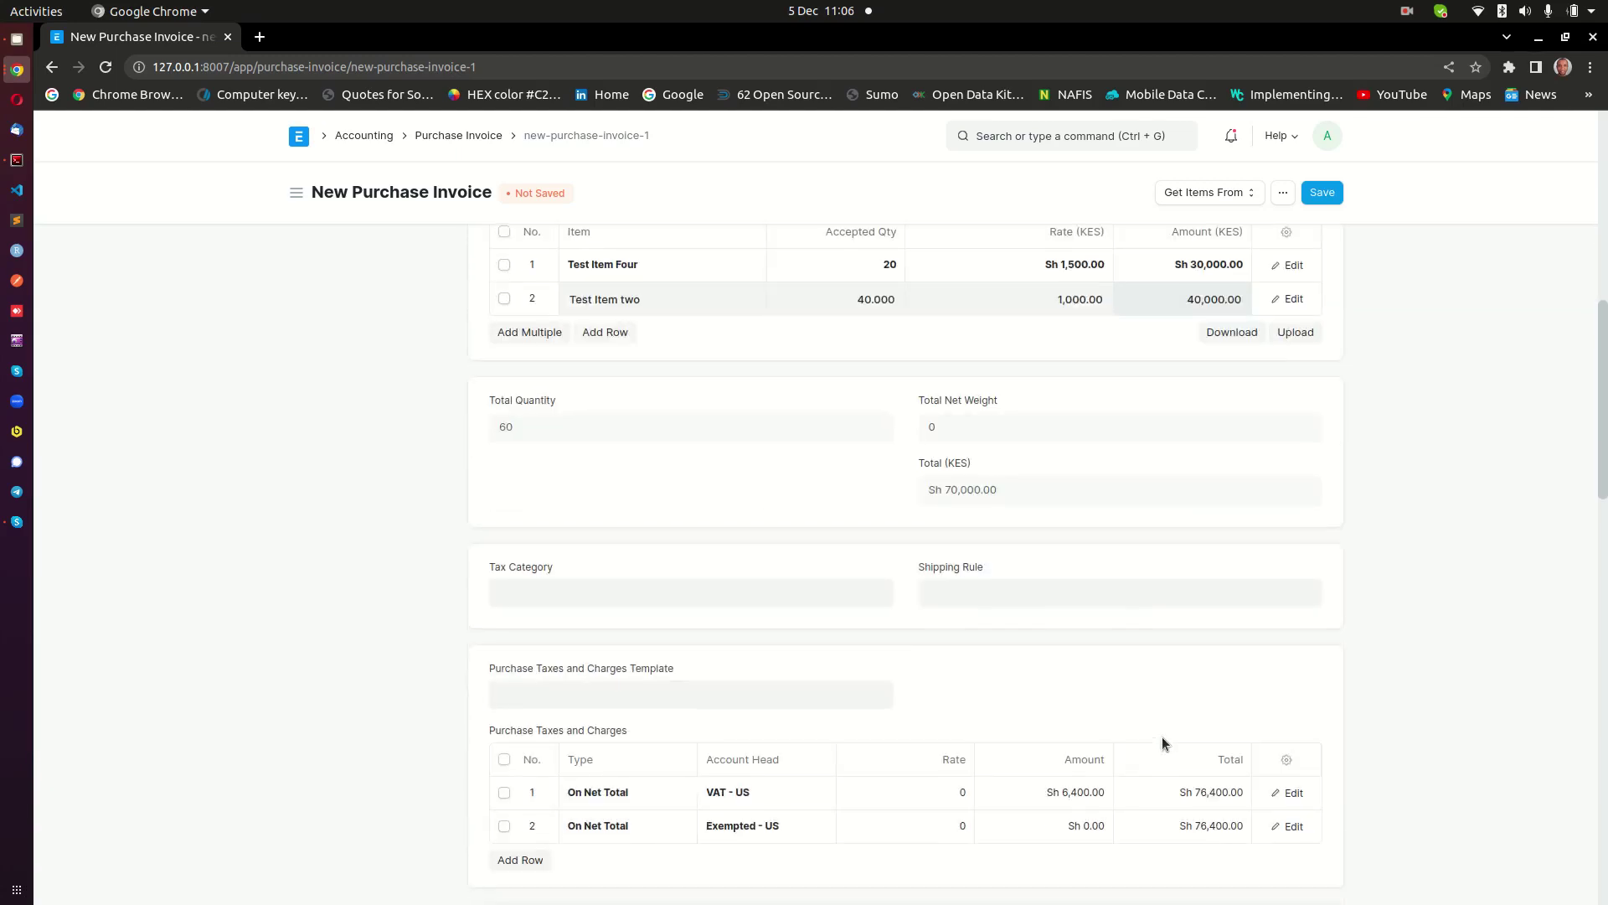
scroll(889, 734, down, 11)
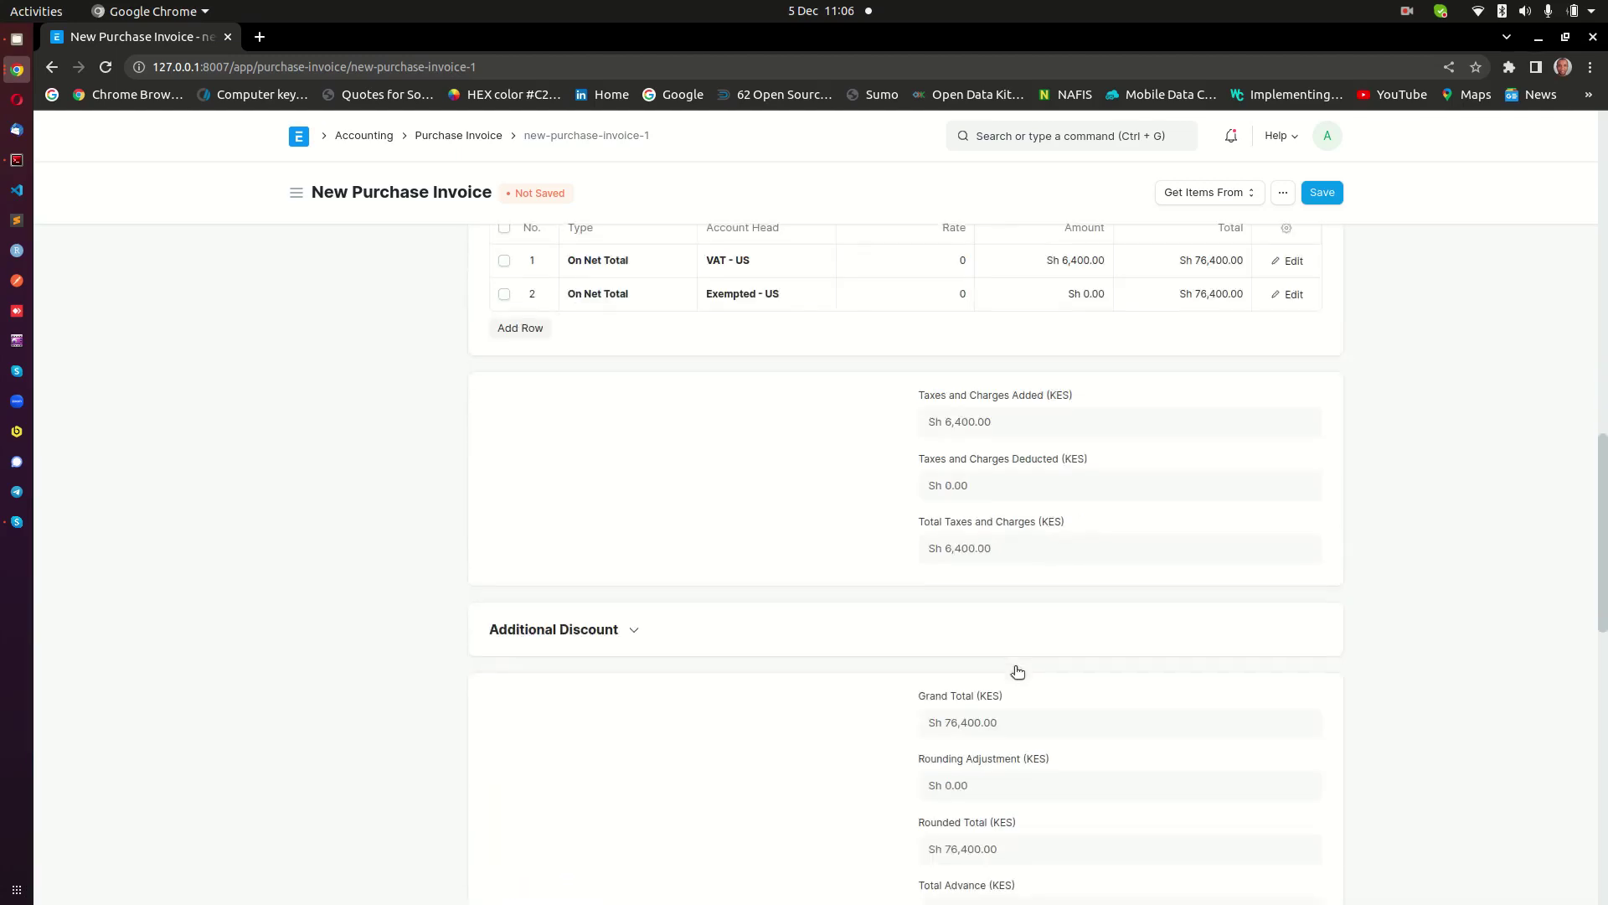
click(1340, 186)
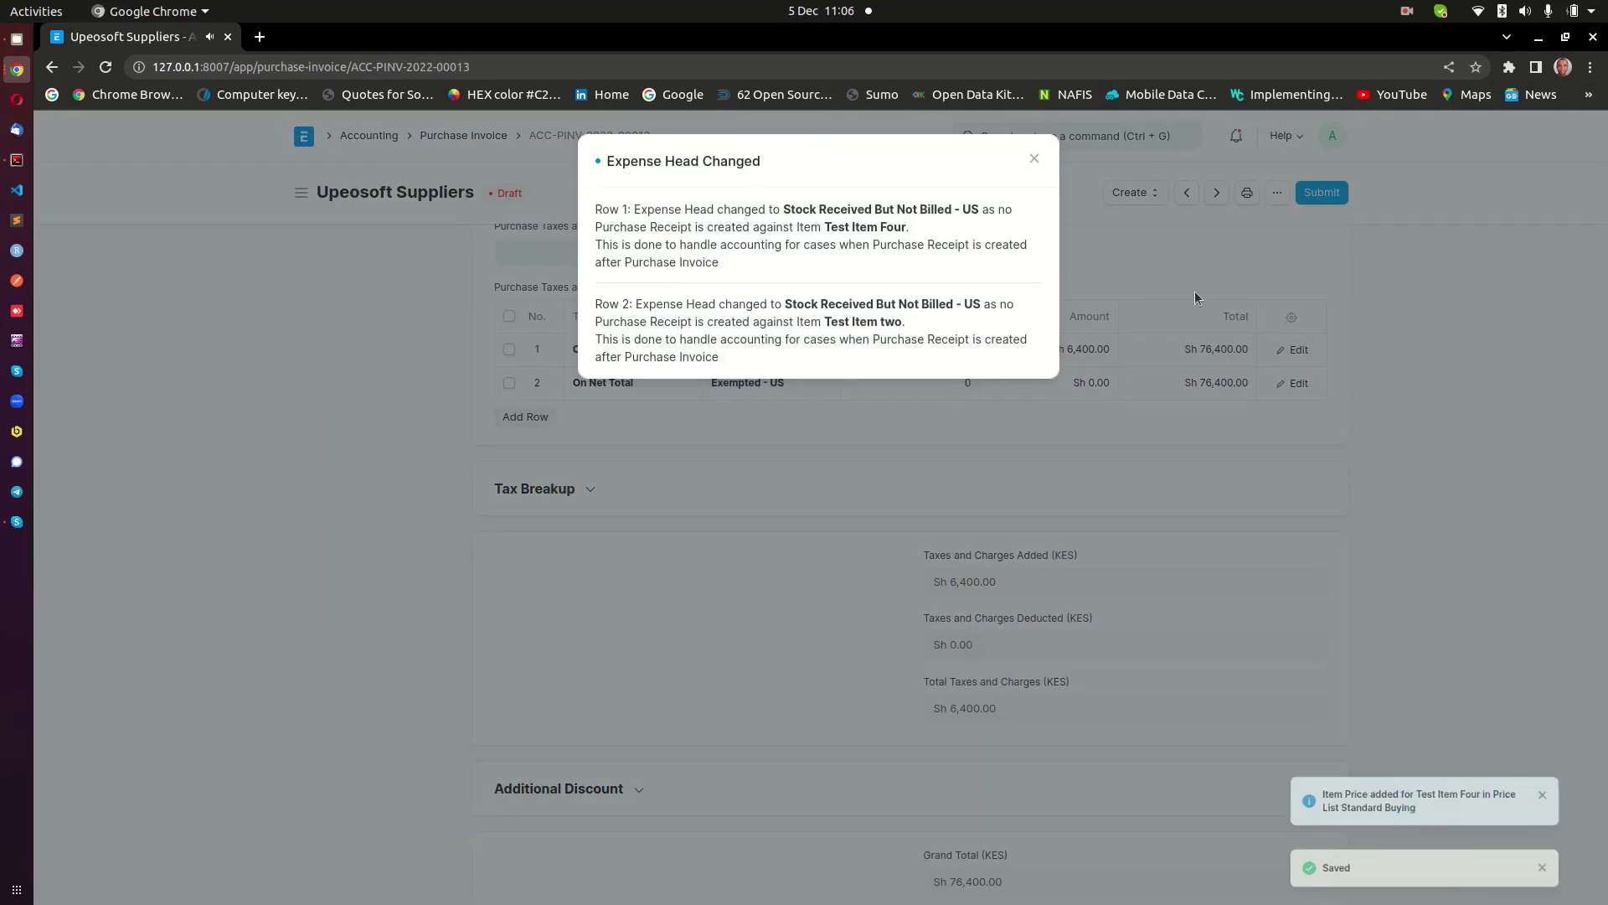
click(1035, 160)
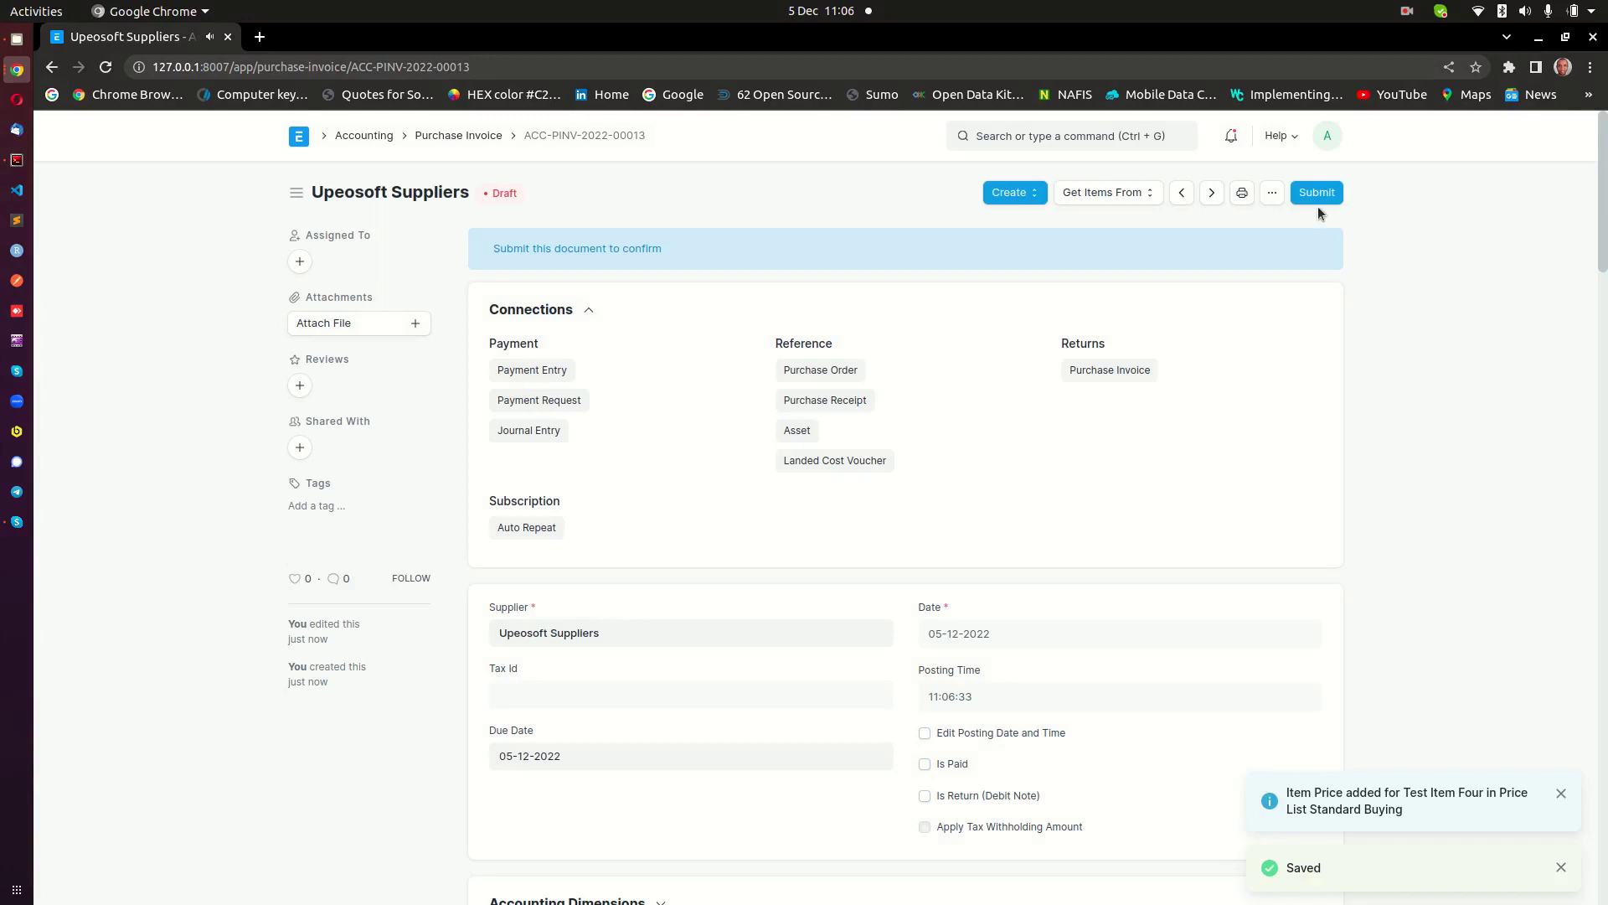